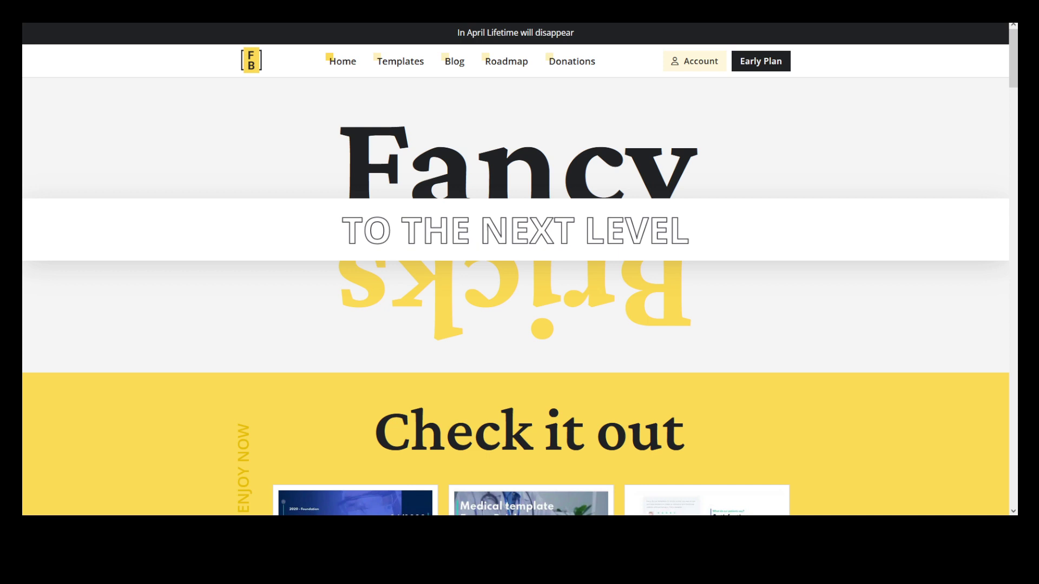
Step: Scroll the Fancy Bricks homepage and highlight the 'In April Lifetime will disappear' banner text
{"action": "scroll", "coordinate": [355, 200], "scroll_direction": "down", "scroll_amount": 5}
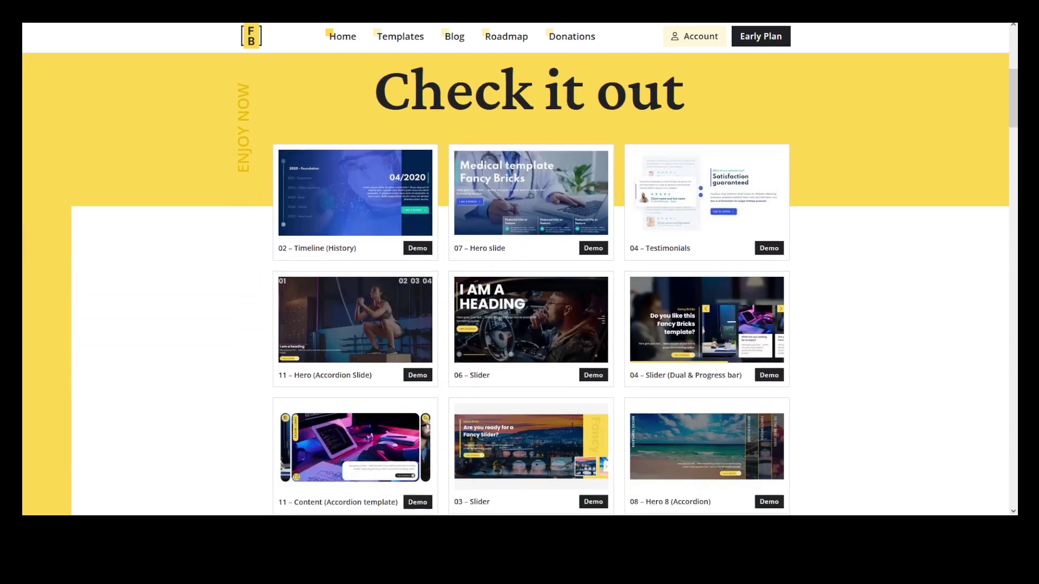
{"action": "scroll", "coordinate": [355, 243], "scroll_direction": "down", "scroll_amount": 1}
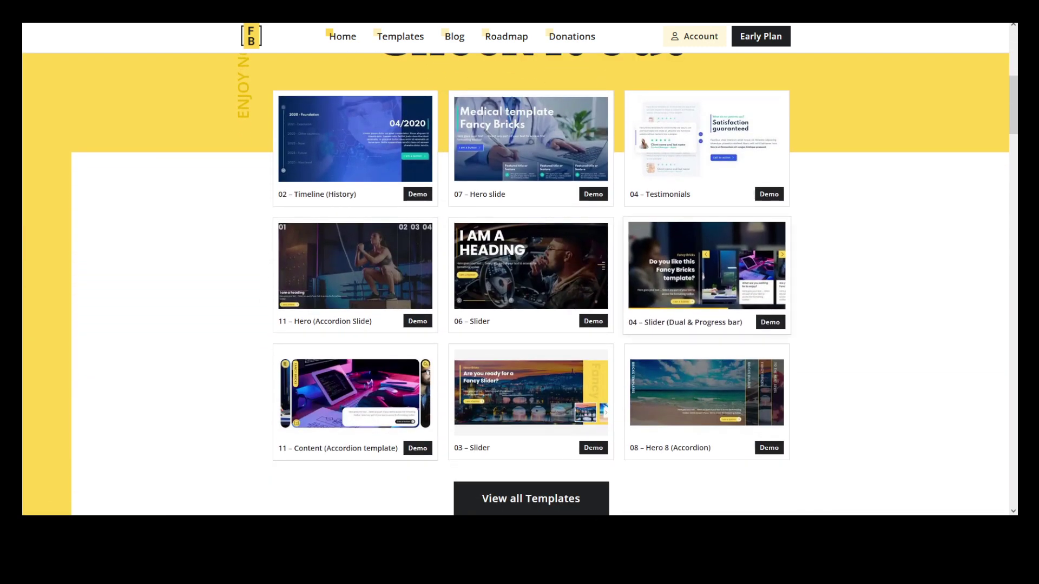
{"action": "scroll", "coordinate": [530, 271], "scroll_direction": "down", "scroll_amount": 1}
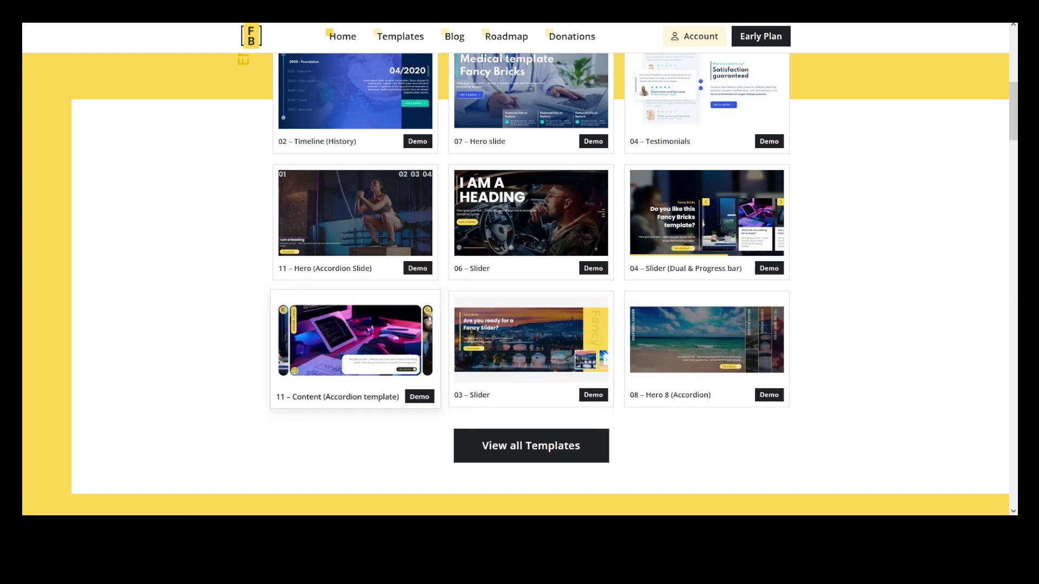
{"action": "scroll", "coordinate": [354, 346], "scroll_direction": "up", "scroll_amount": 5}
{"action": "scroll", "coordinate": [520, 271], "scroll_direction": "up", "scroll_amount": 3}
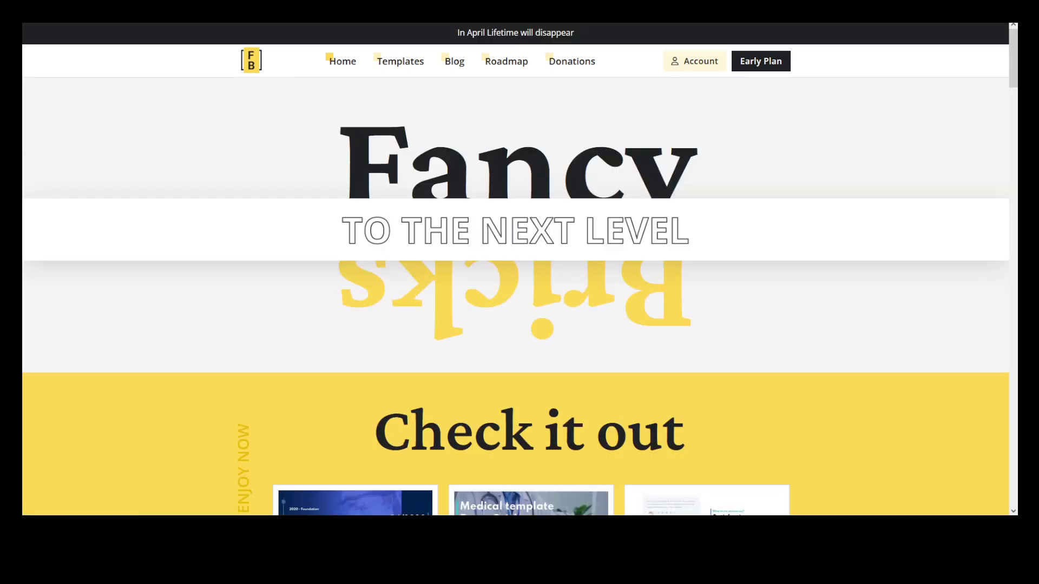
{"action": "left_click_drag", "start_coordinate": [574, 34], "coordinate": [472, 35]}
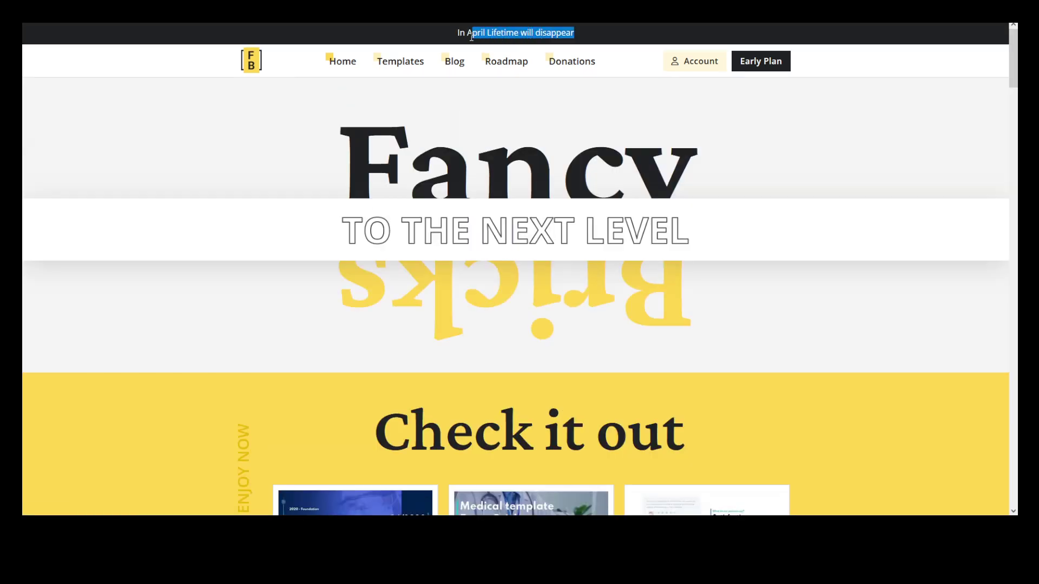
{"action": "left_click", "coordinate": [591, 102]}
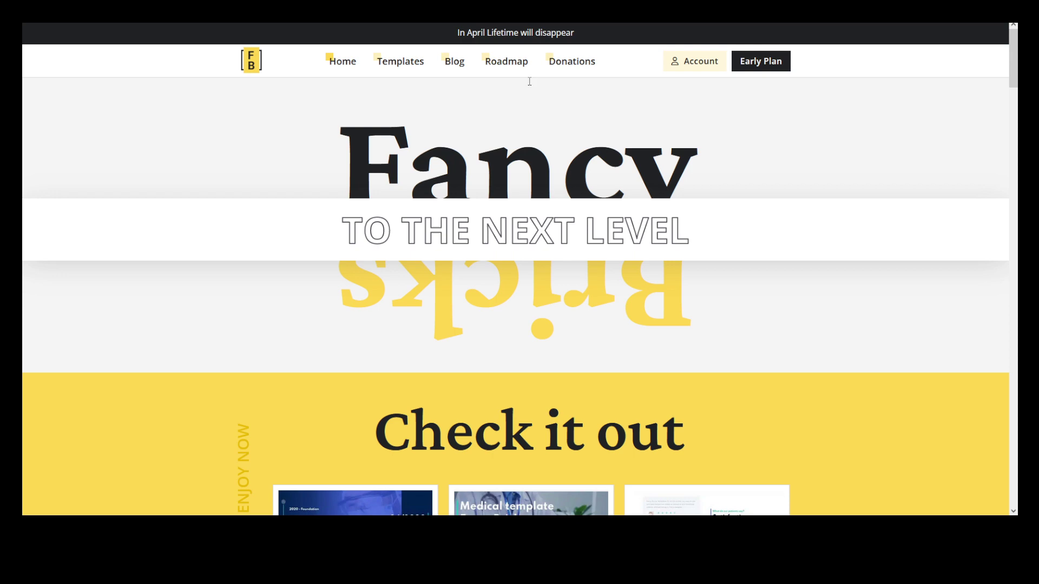
{"action": "scroll", "coordinate": [463, 92], "scroll_direction": "down", "scroll_amount": 3}
{"action": "scroll", "coordinate": [464, 92], "scroll_direction": "up", "scroll_amount": 3}
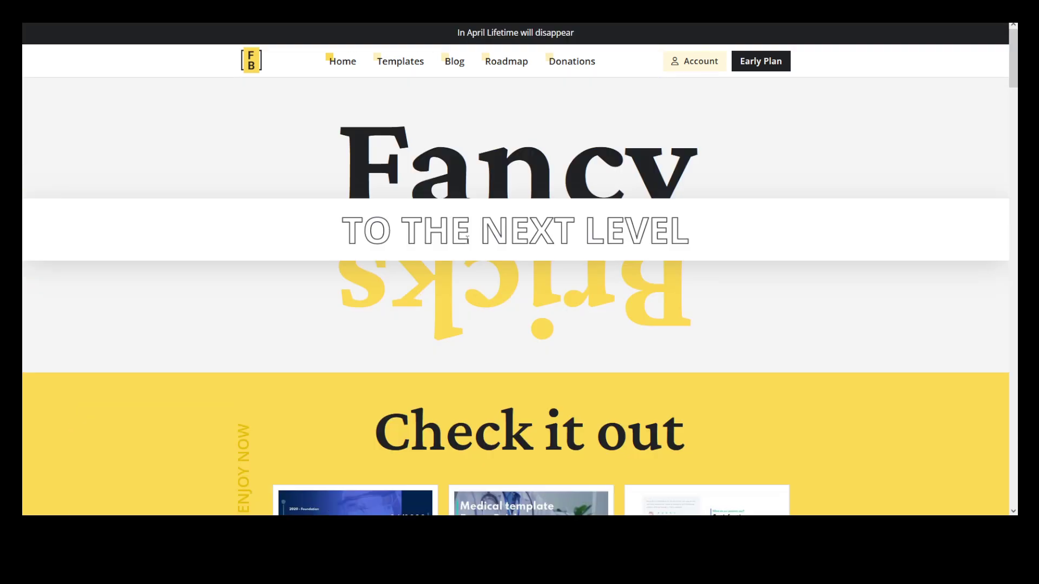
Step: Go to the Templates page and scroll through the template listing
{"action": "left_click", "coordinate": [381, 71]}
{"action": "scroll", "coordinate": [229, 204], "scroll_direction": "down", "scroll_amount": 5}
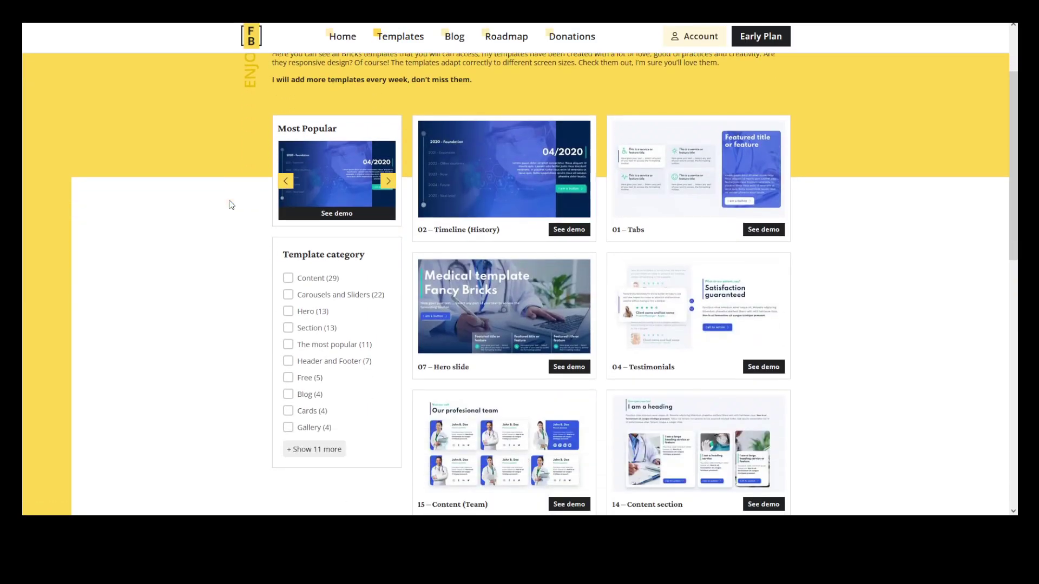
{"action": "scroll", "coordinate": [229, 204], "scroll_direction": "down", "scroll_amount": 1}
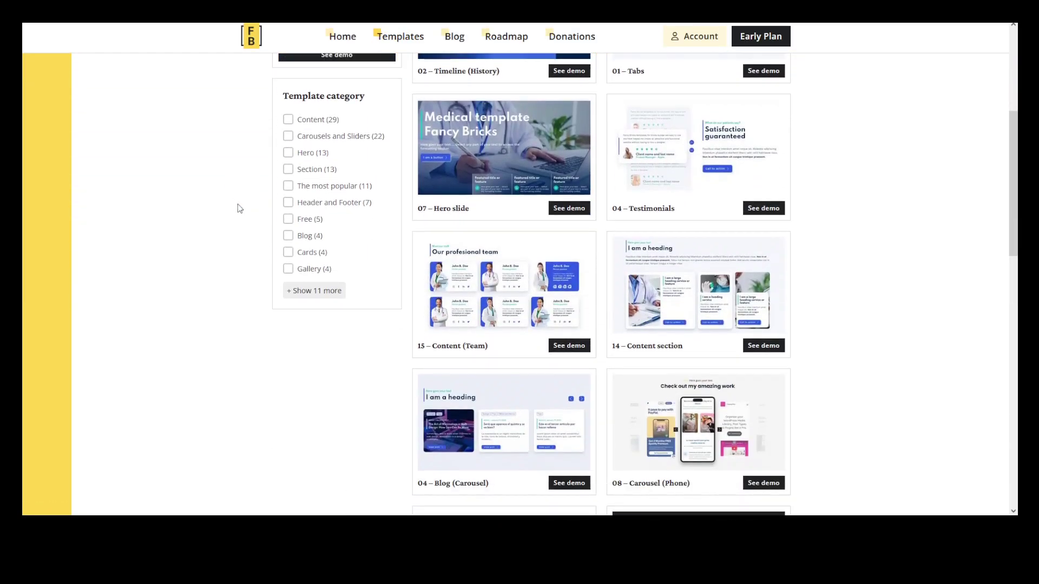
{"action": "scroll", "coordinate": [376, 234], "scroll_direction": "up", "scroll_amount": 3}
{"action": "scroll", "coordinate": [570, 232], "scroll_direction": "down", "scroll_amount": 1}
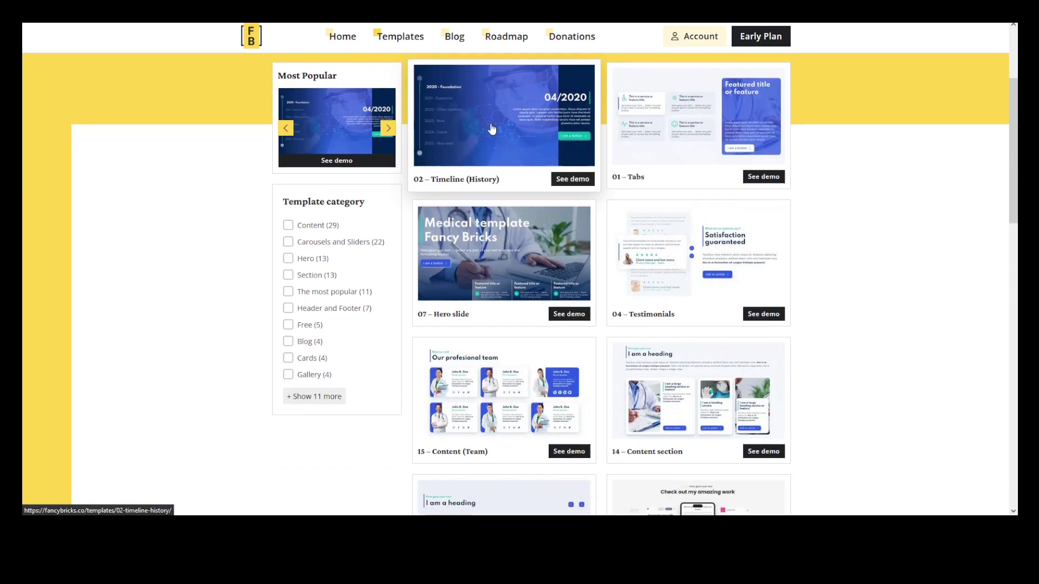
Step: View the 02 – Timeline (History) demo's 2021–2024 entries, then return to the listing
{"action": "left_click", "coordinate": [492, 130]}
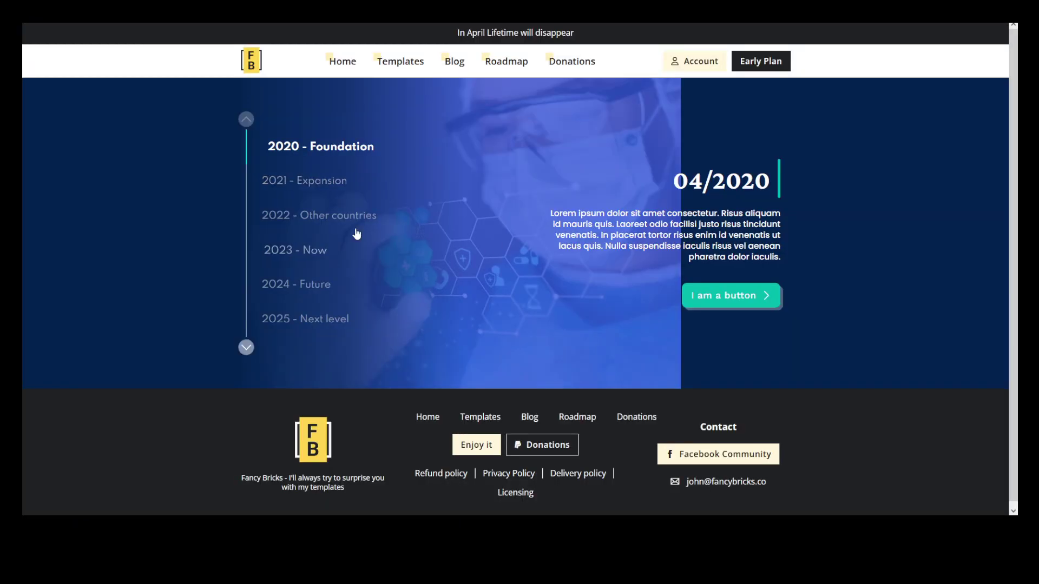
{"action": "left_click", "coordinate": [287, 193]}
{"action": "left_click", "coordinate": [302, 216]}
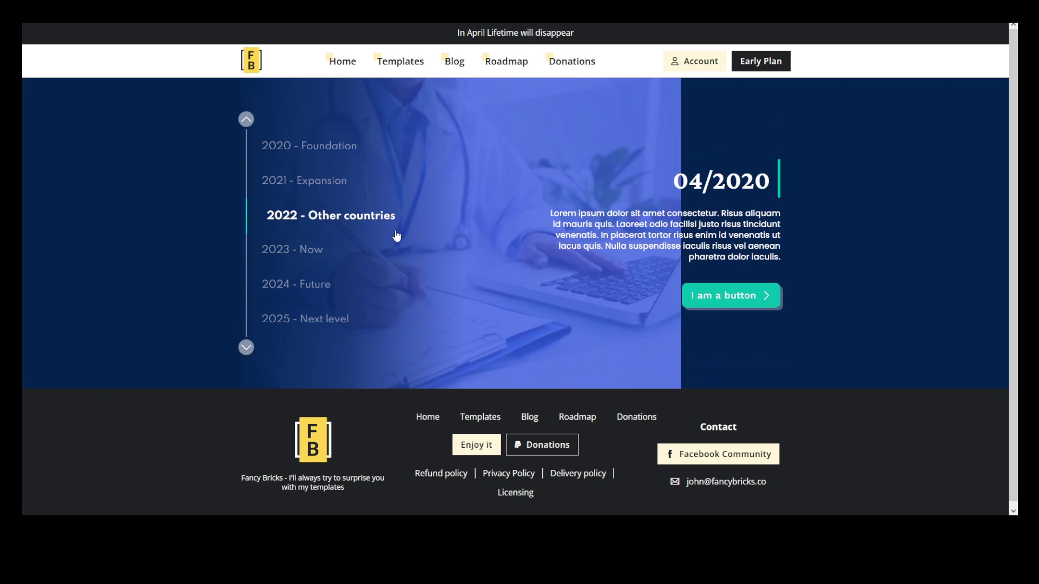
{"action": "left_click", "coordinate": [287, 250]}
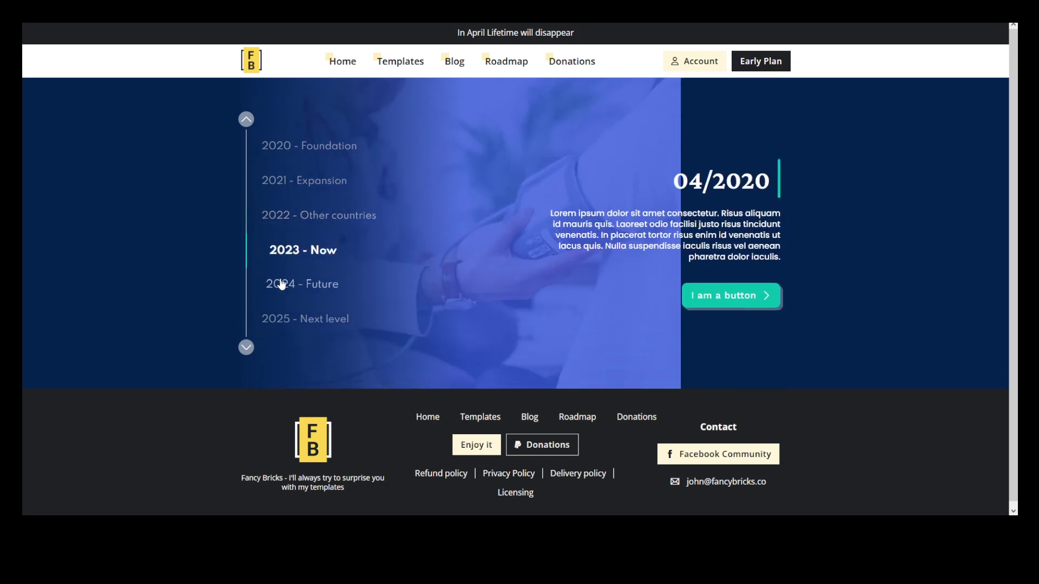
{"action": "left_click", "coordinate": [281, 284]}
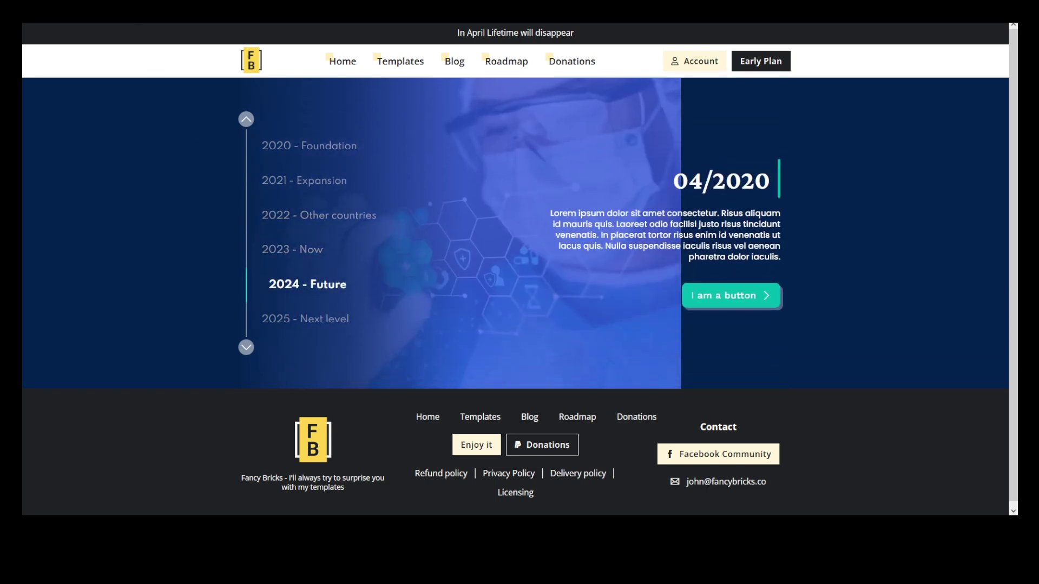
{"action": "key", "text": "alt+Left"}
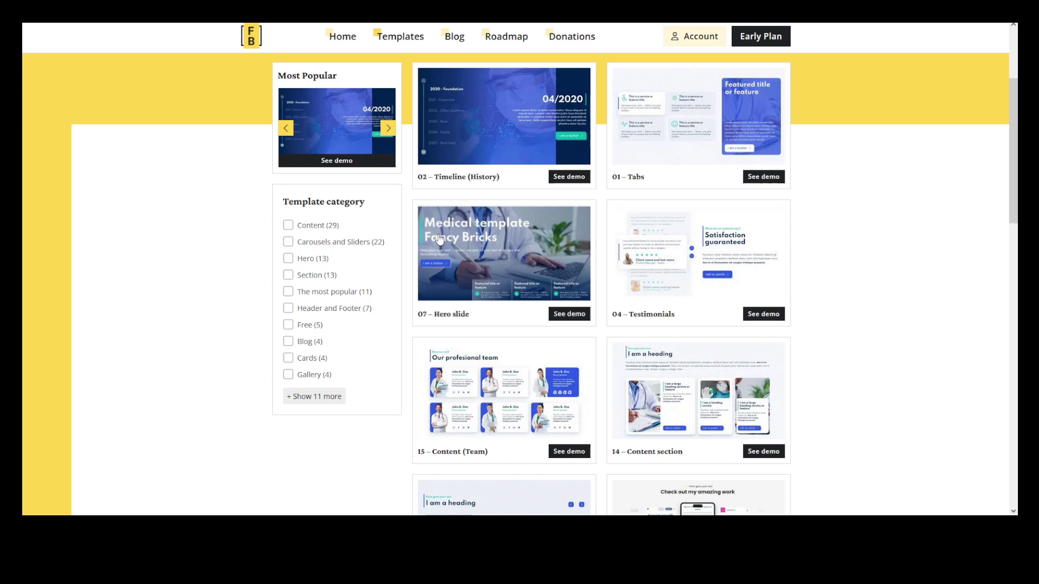
{"action": "scroll", "coordinate": [464, 150], "scroll_direction": "up", "scroll_amount": 4}
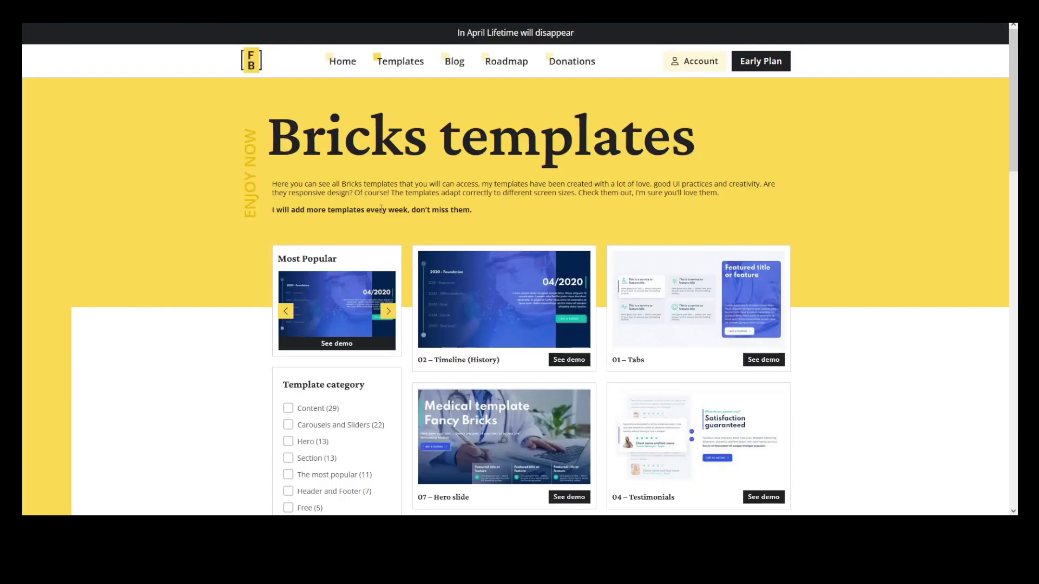
Step: Scroll the templates listing and open the 14 – Content section template demo
{"action": "scroll", "coordinate": [823, 319], "scroll_direction": "down", "scroll_amount": 5}
{"action": "scroll", "coordinate": [803, 293], "scroll_direction": "down", "scroll_amount": 3}
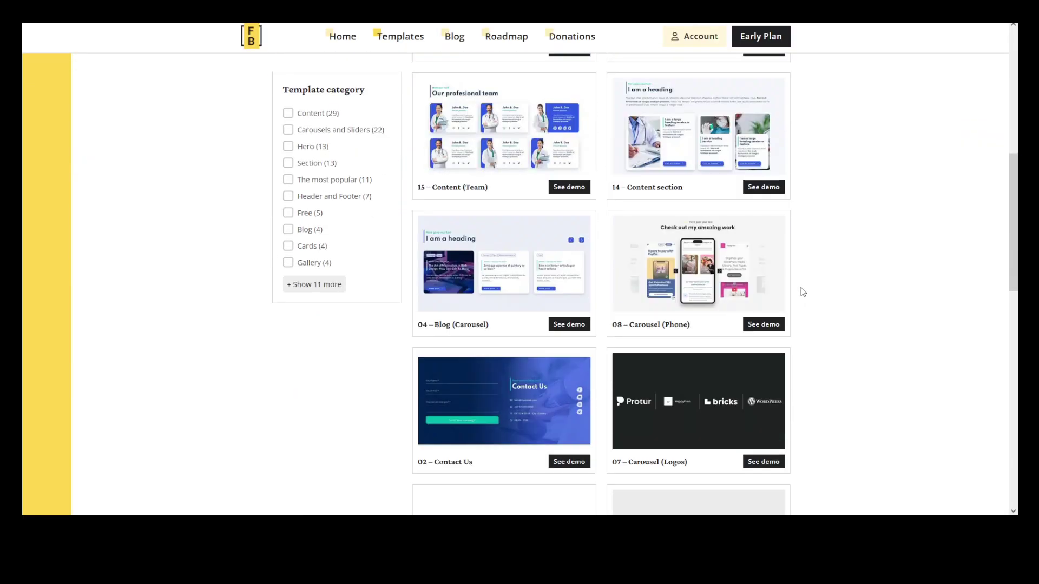
{"action": "left_click", "coordinate": [698, 130]}
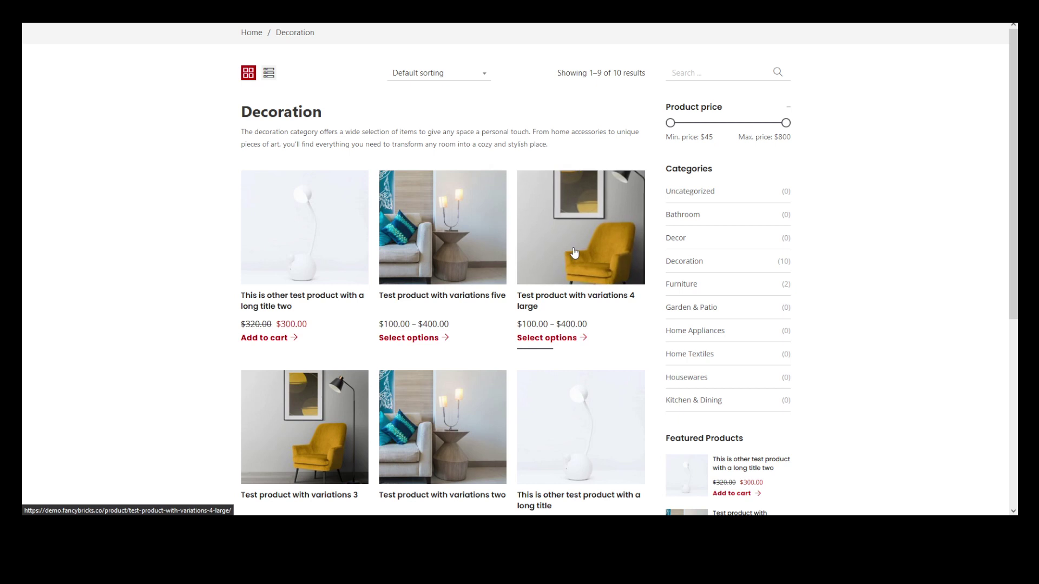
Step: View 'Test product with variations 4', choose Talla M then S, and return to Decoration
{"action": "left_click", "coordinate": [575, 253]}
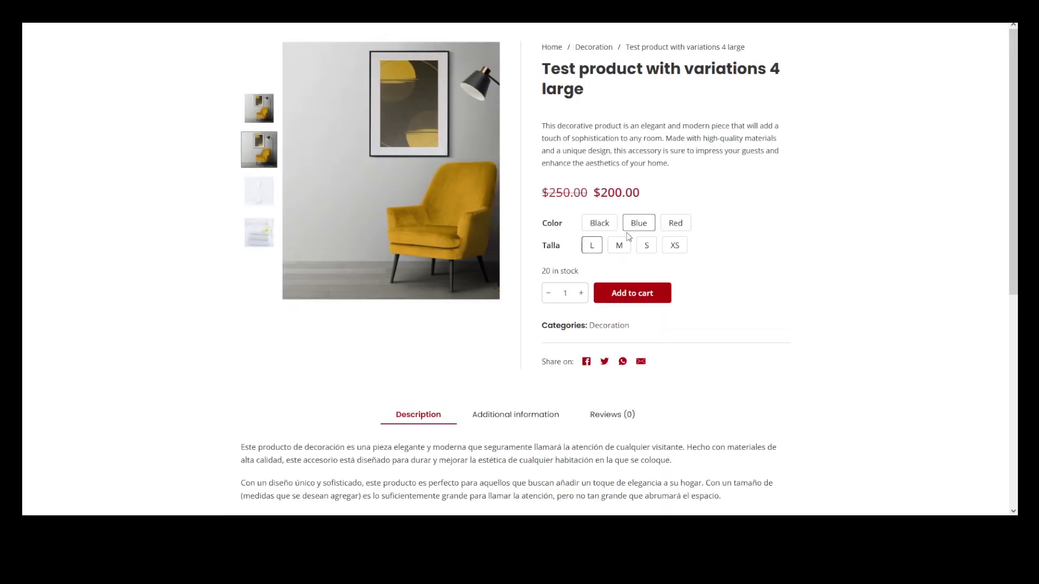
{"action": "left_click", "coordinate": [618, 246]}
{"action": "left_click", "coordinate": [644, 249]}
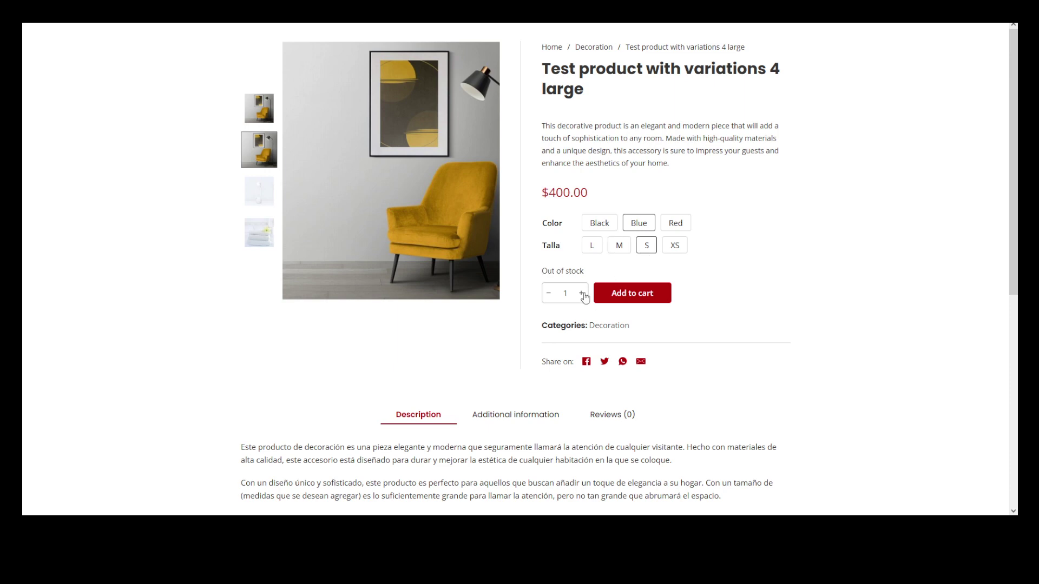
{"action": "scroll", "coordinate": [582, 296], "scroll_direction": "down", "scroll_amount": 7}
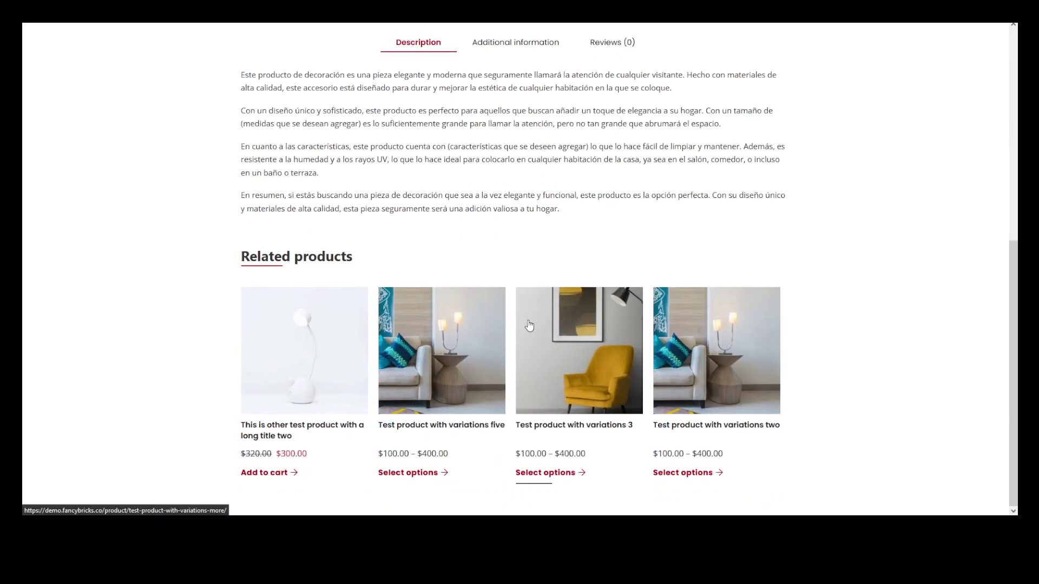
{"action": "scroll", "coordinate": [312, 336], "scroll_direction": "up", "scroll_amount": 7}
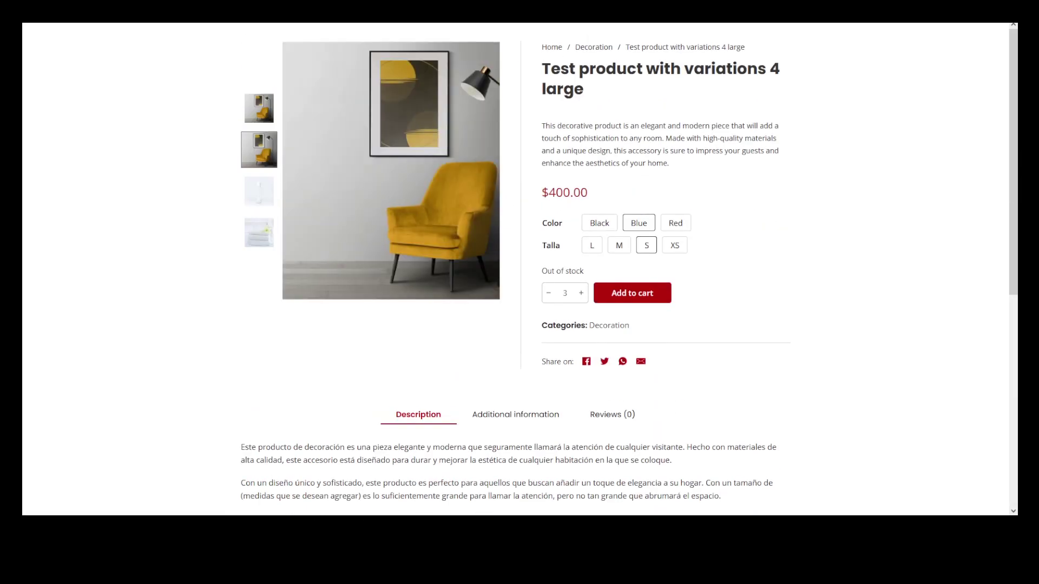
{"action": "key", "text": "alt+Left"}
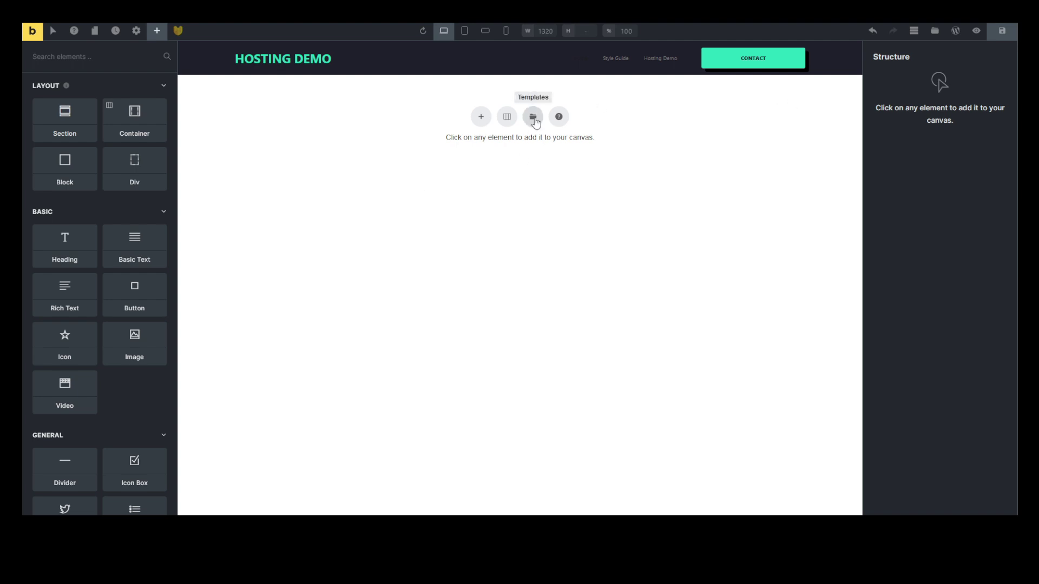
Step: Insert the 08 - Carousel (Phone) remote template onto the Hosting Demo page
{"action": "left_click", "coordinate": [533, 117]}
{"action": "left_click", "coordinate": [347, 80]}
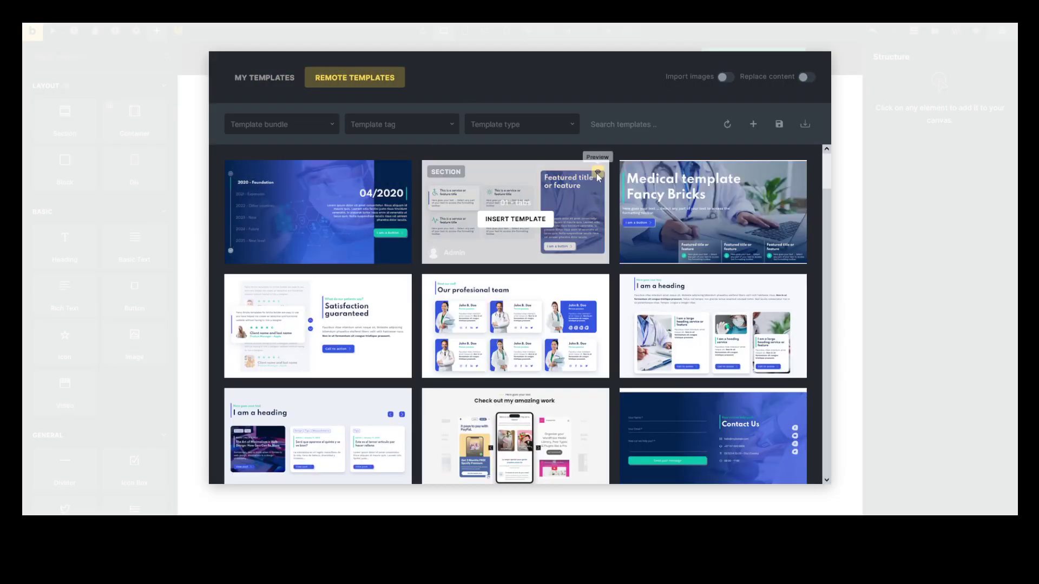
{"action": "scroll", "coordinate": [416, 233], "scroll_direction": "down", "scroll_amount": 2}
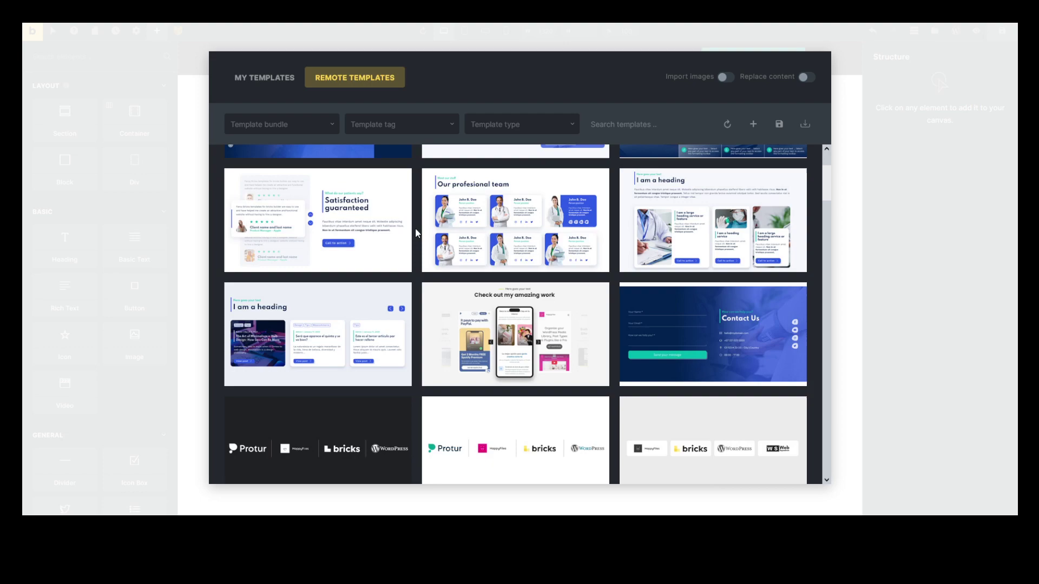
{"action": "scroll", "coordinate": [416, 233], "scroll_direction": "down", "scroll_amount": 2}
{"action": "scroll", "coordinate": [420, 230], "scroll_direction": "up", "scroll_amount": 1}
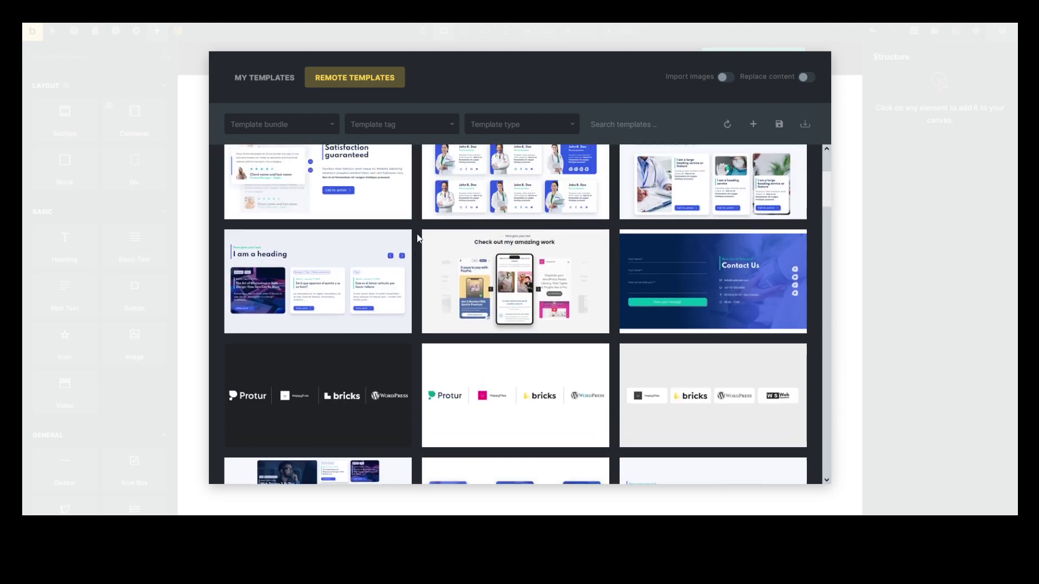
{"action": "left_click", "coordinate": [527, 290]}
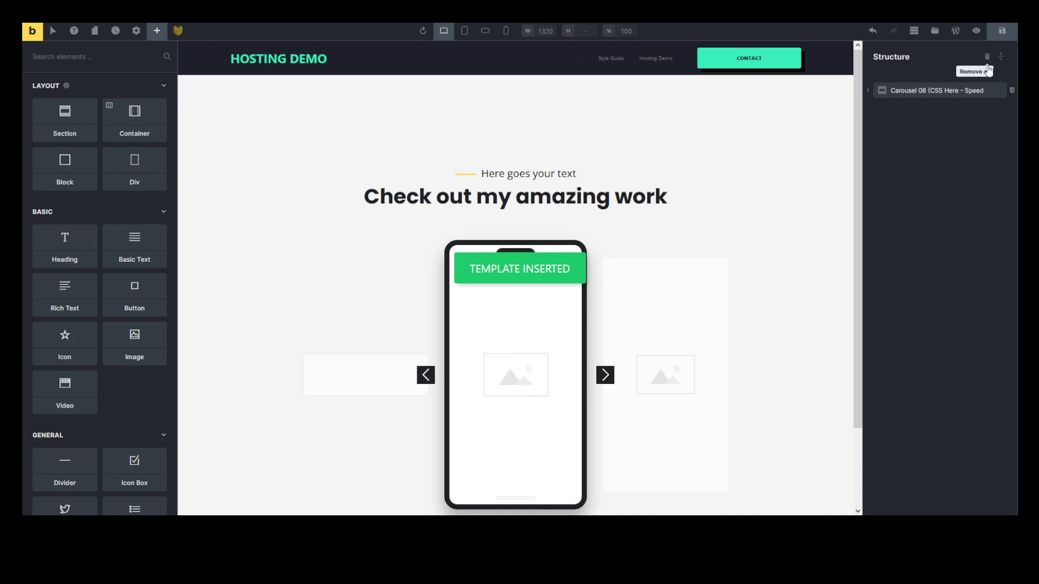
Step: Clear the canvas and reinsert the phone carousel remote template with Import images enabled
{"action": "left_click", "coordinate": [987, 58]}
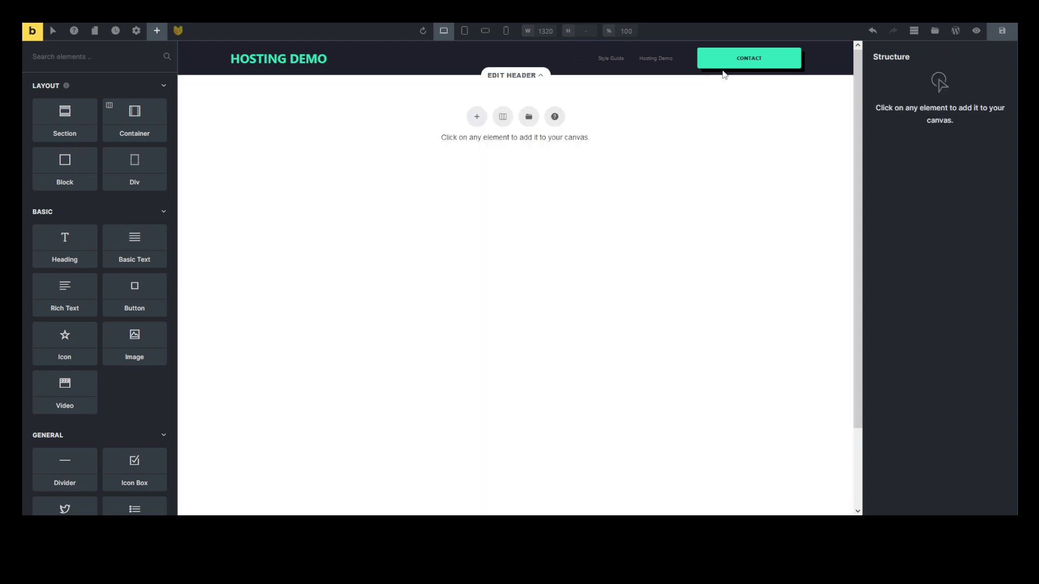
{"action": "left_click", "coordinate": [934, 31]}
{"action": "left_click", "coordinate": [358, 77]}
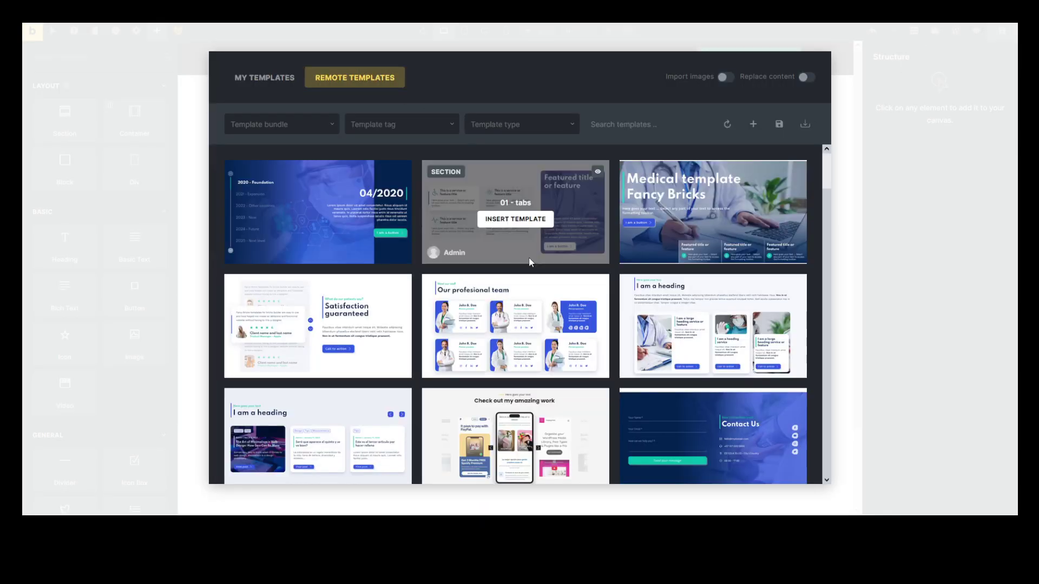
{"action": "left_click", "coordinate": [725, 77]}
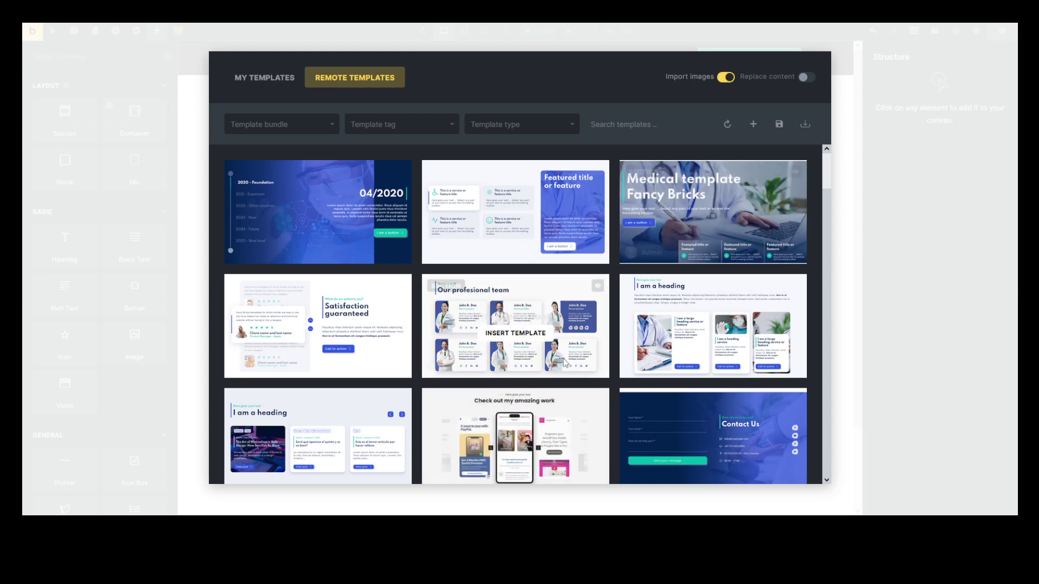
{"action": "left_click", "coordinate": [517, 445]}
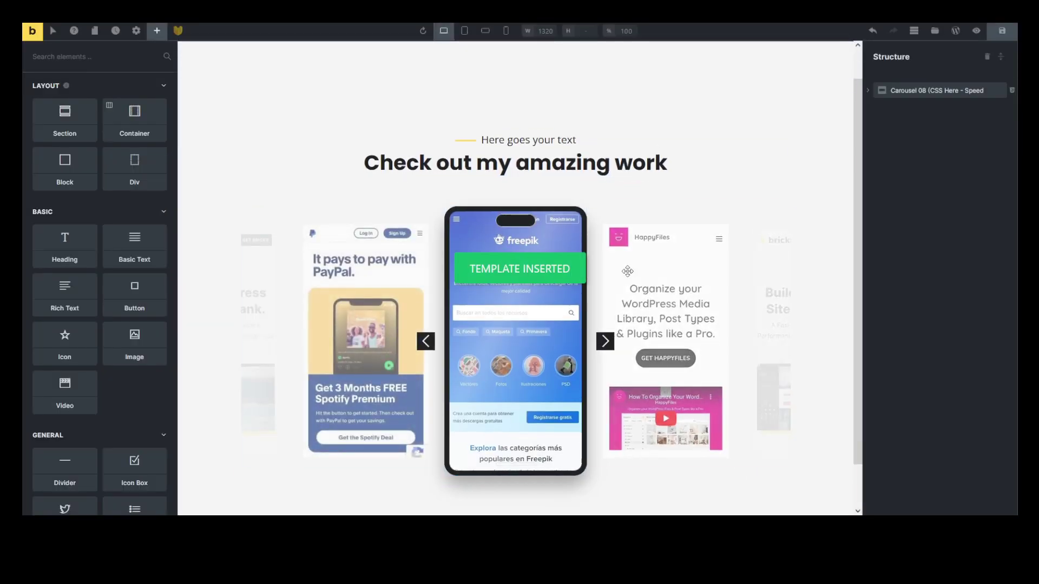
Step: Expand the carousel section and its container in the Structure panel
{"action": "left_click", "coordinate": [910, 94]}
{"action": "left_click", "coordinate": [868, 90]}
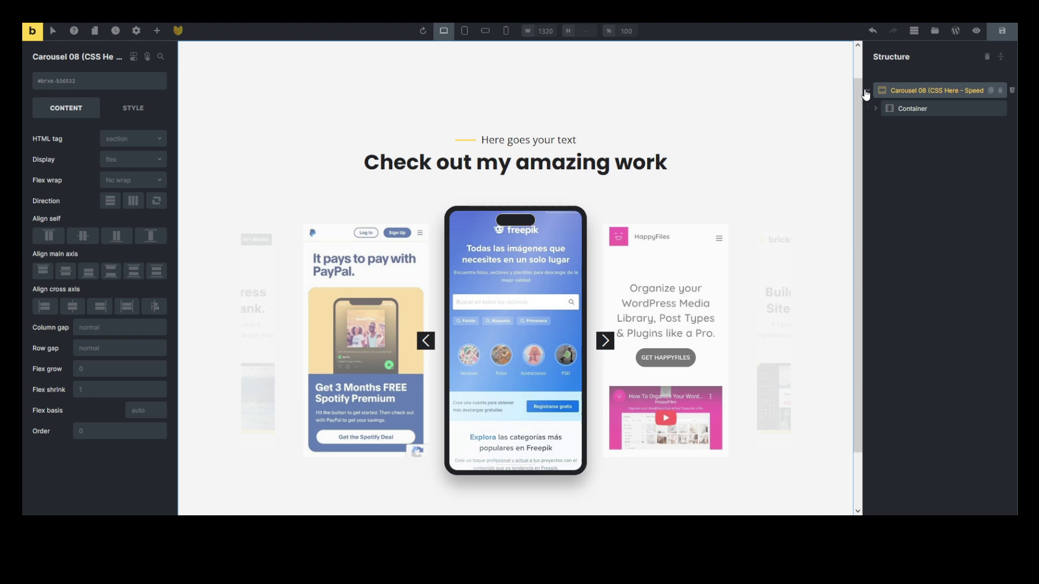
{"action": "left_click", "coordinate": [875, 109]}
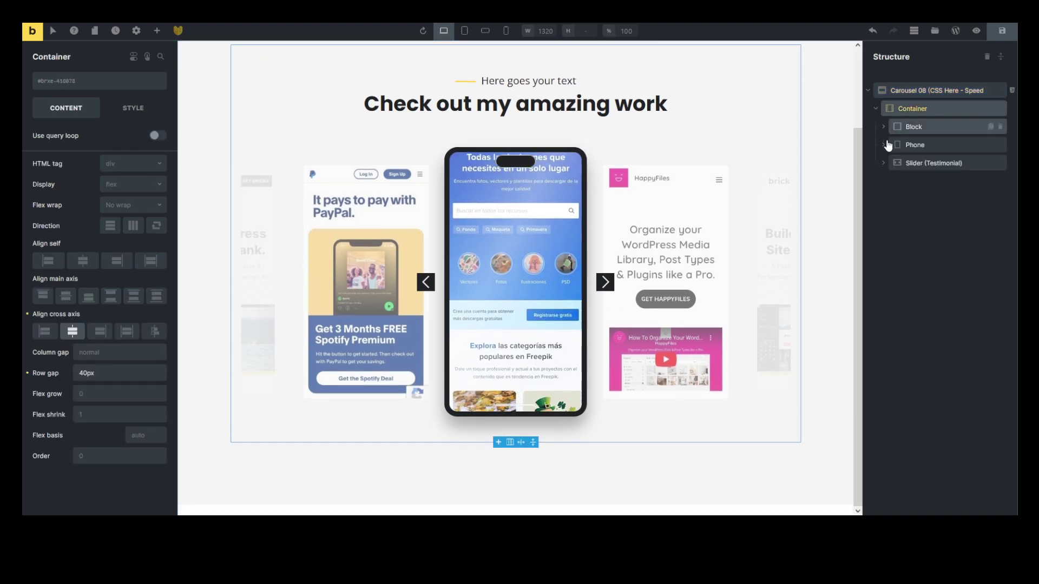
Step: Expand the Slider, Phone and Block elements and select the Carousel 08 section
{"action": "left_click", "coordinate": [883, 162]}
{"action": "left_click", "coordinate": [885, 146]}
{"action": "left_click", "coordinate": [884, 126]}
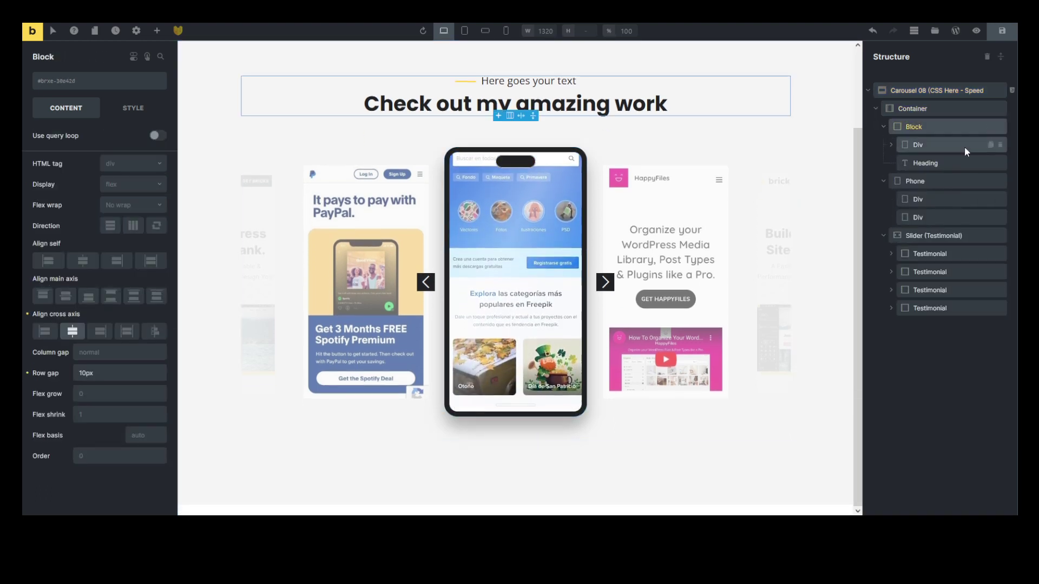
{"action": "left_click", "coordinate": [937, 92]}
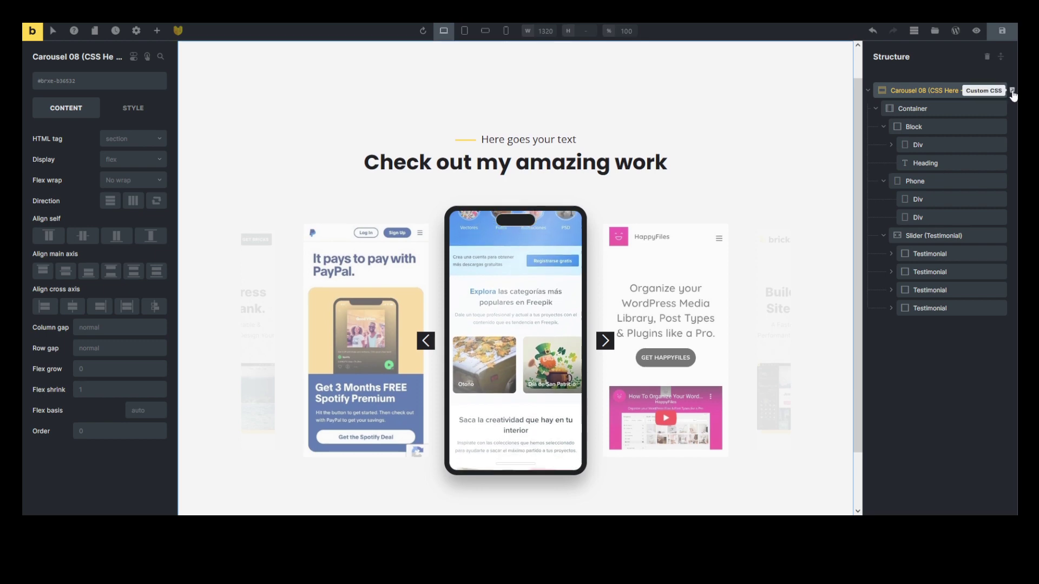
Step: Show the carousel's Style > CSS and scroll through its .carou08 Custom CSS rules
{"action": "left_click", "coordinate": [134, 109]}
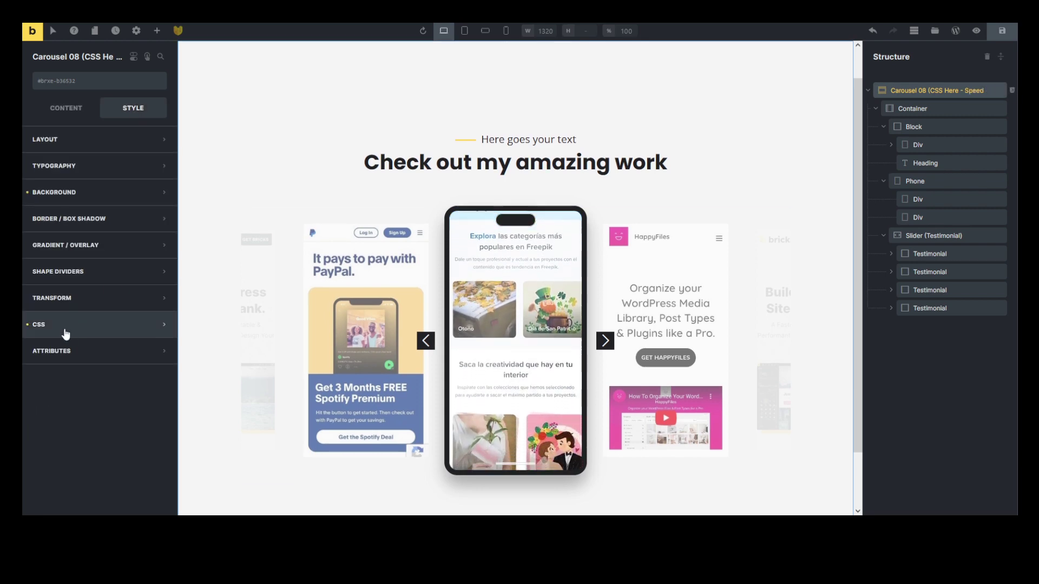
{"action": "left_click", "coordinate": [66, 331]}
{"action": "scroll", "coordinate": [145, 362], "scroll_direction": "down", "scroll_amount": 2}
{"action": "scroll", "coordinate": [145, 363], "scroll_direction": "down", "scroll_amount": 4}
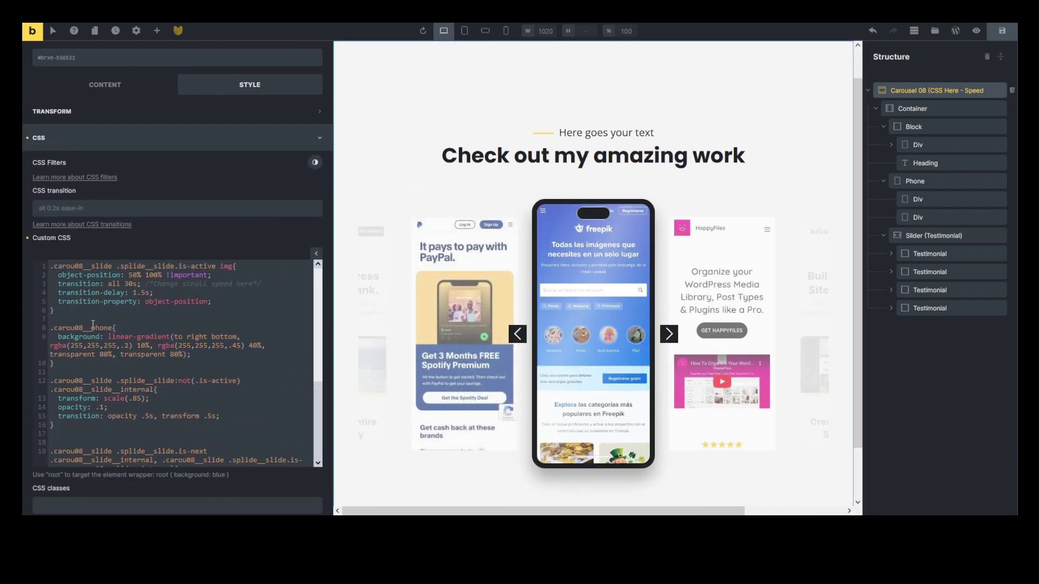
{"action": "scroll", "coordinate": [98, 342], "scroll_direction": "down", "scroll_amount": 4}
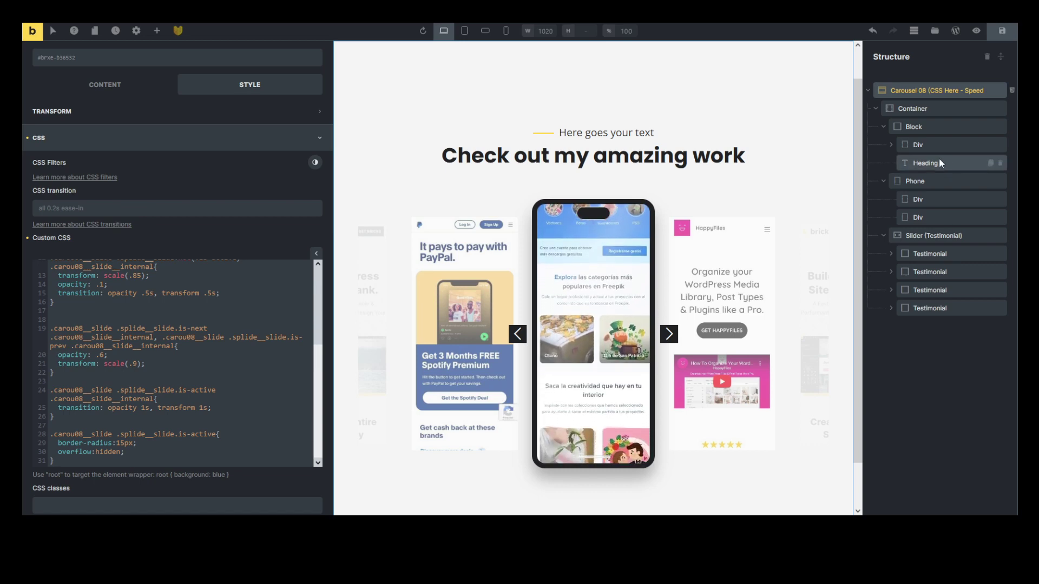
Step: Select Container, Block, Heading, Phone and its Divs in Structure to locate the phone's notch Div
{"action": "left_click", "coordinate": [920, 109]}
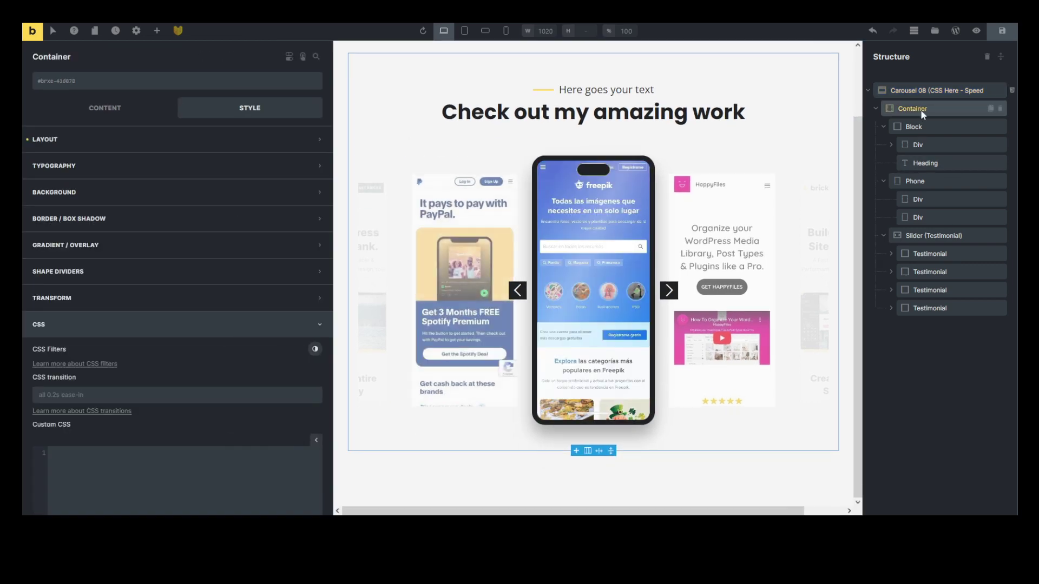
{"action": "left_click", "coordinate": [925, 126]}
{"action": "left_click", "coordinate": [926, 145]}
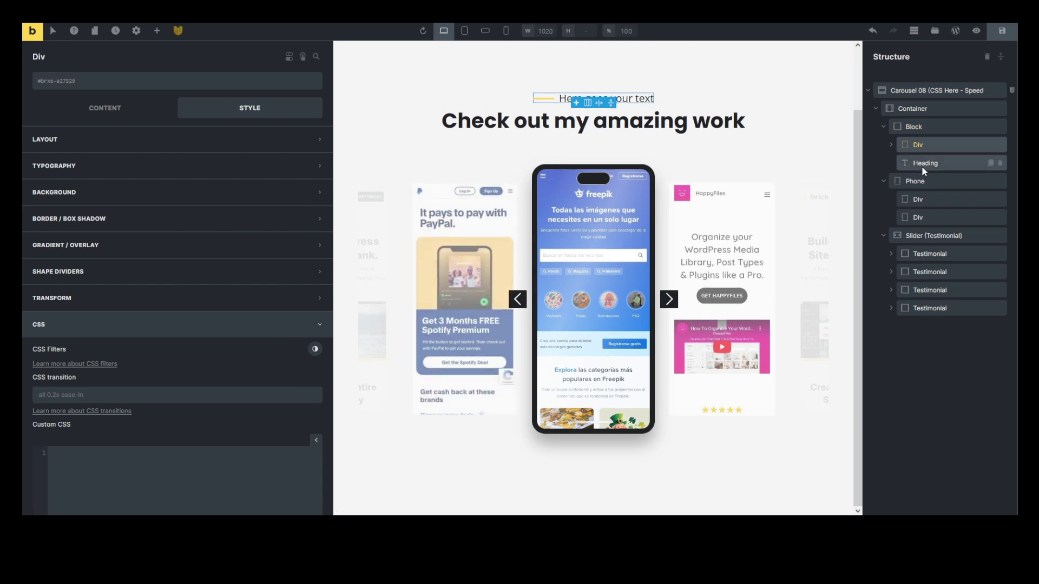
{"action": "left_click", "coordinate": [924, 164]}
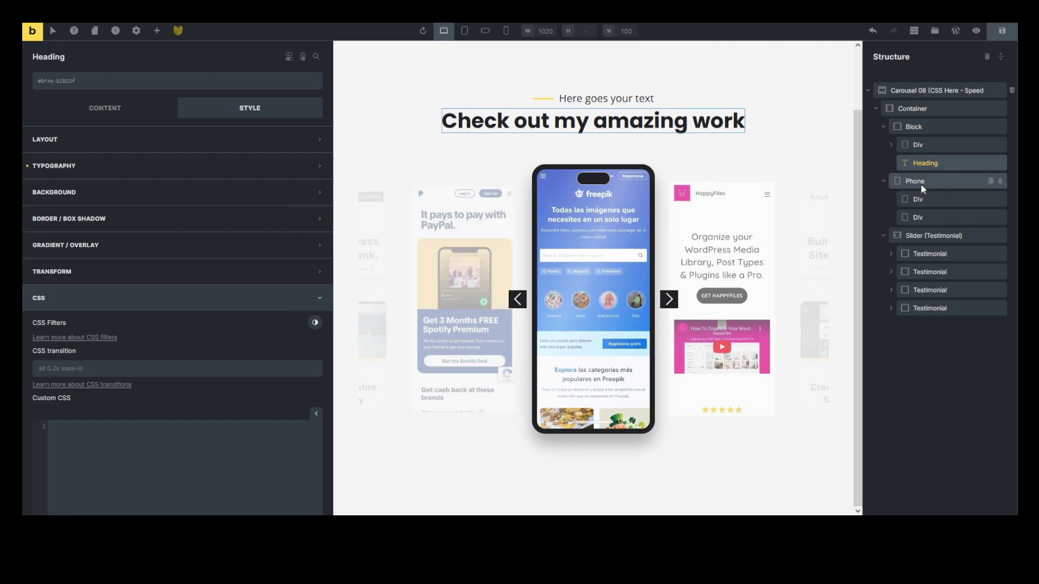
{"action": "left_click", "coordinate": [917, 201]}
{"action": "left_click", "coordinate": [918, 181]}
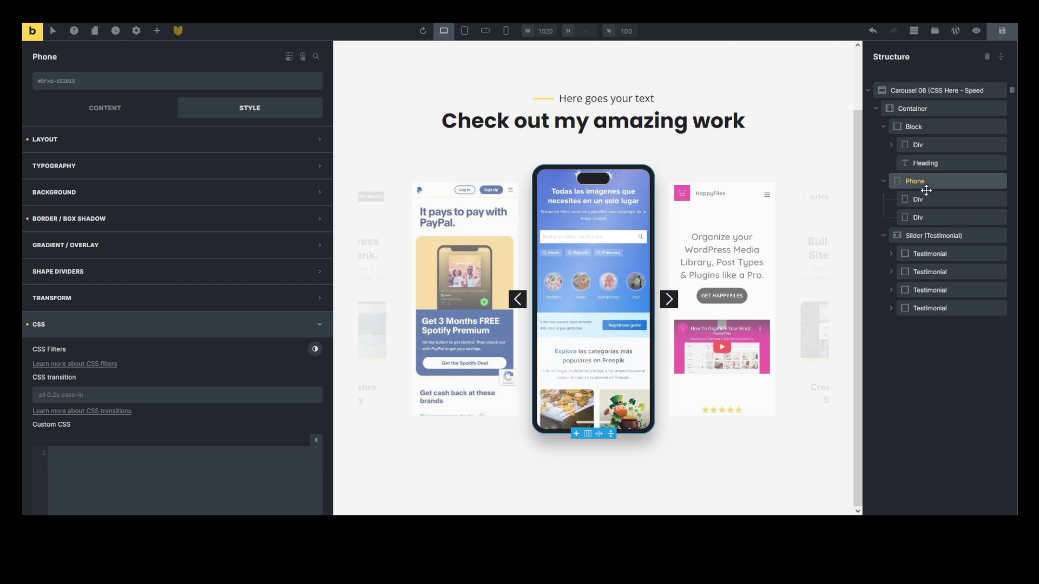
{"action": "left_click", "coordinate": [917, 200]}
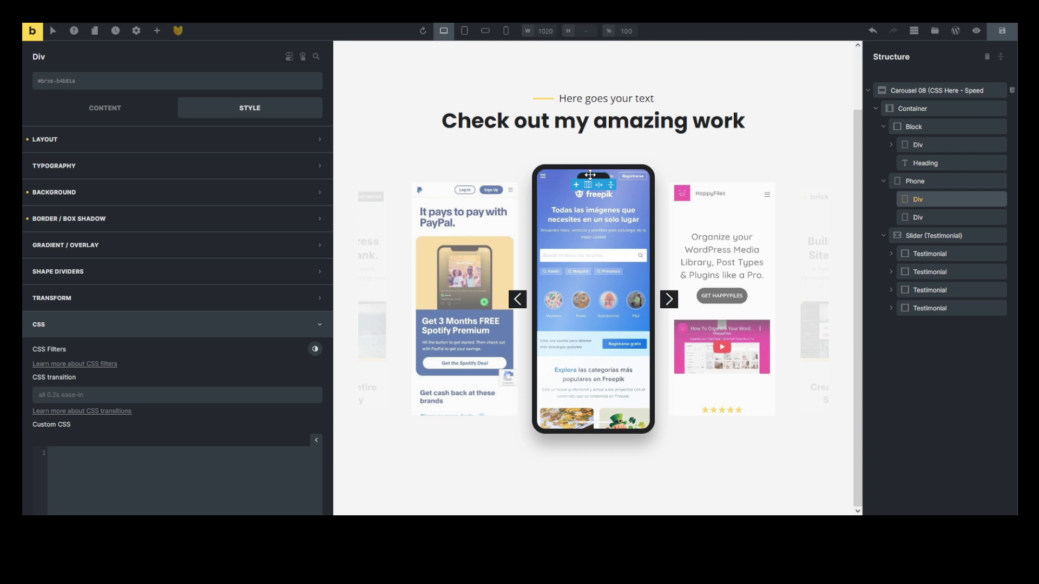
{"action": "left_click", "coordinate": [608, 400]}
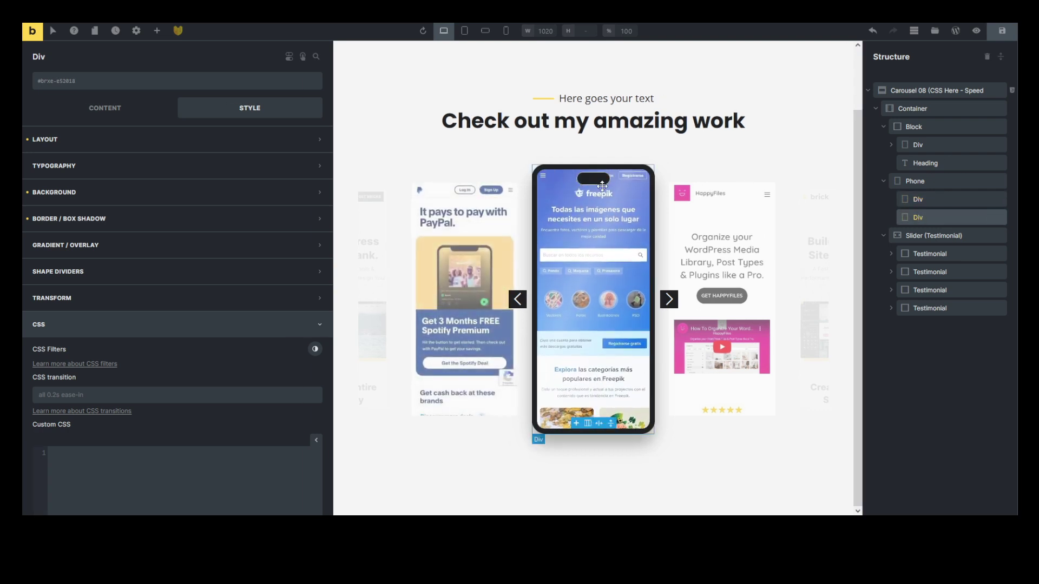
{"action": "left_click", "coordinate": [918, 199]}
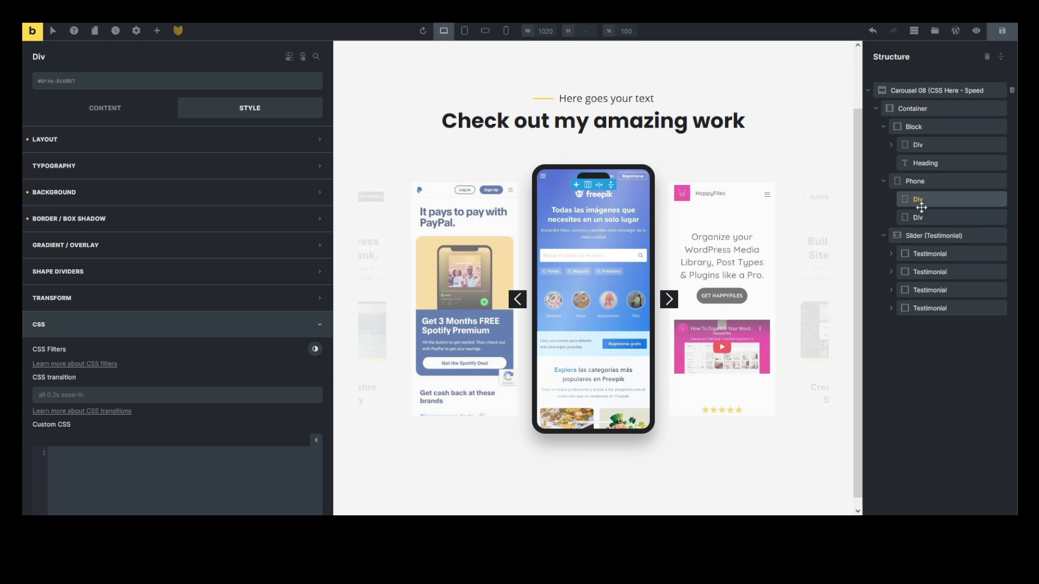
Step: Bring up the notch Div's sizing (30% wide, 25px high, top 5px) and select its height value
{"action": "left_click", "coordinate": [95, 194]}
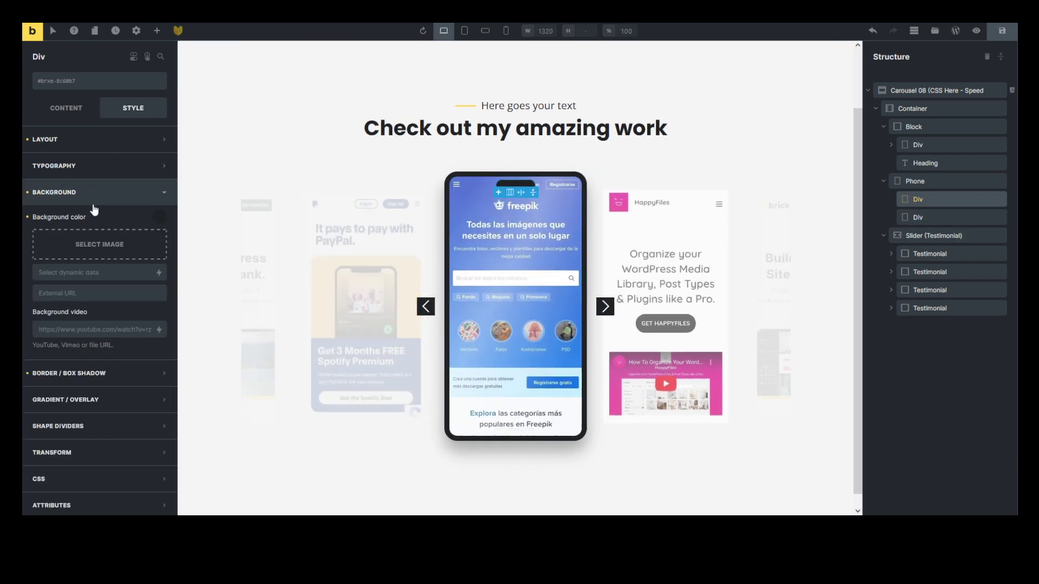
{"action": "left_click", "coordinate": [48, 139]}
{"action": "scroll", "coordinate": [109, 244], "scroll_direction": "down", "scroll_amount": 1}
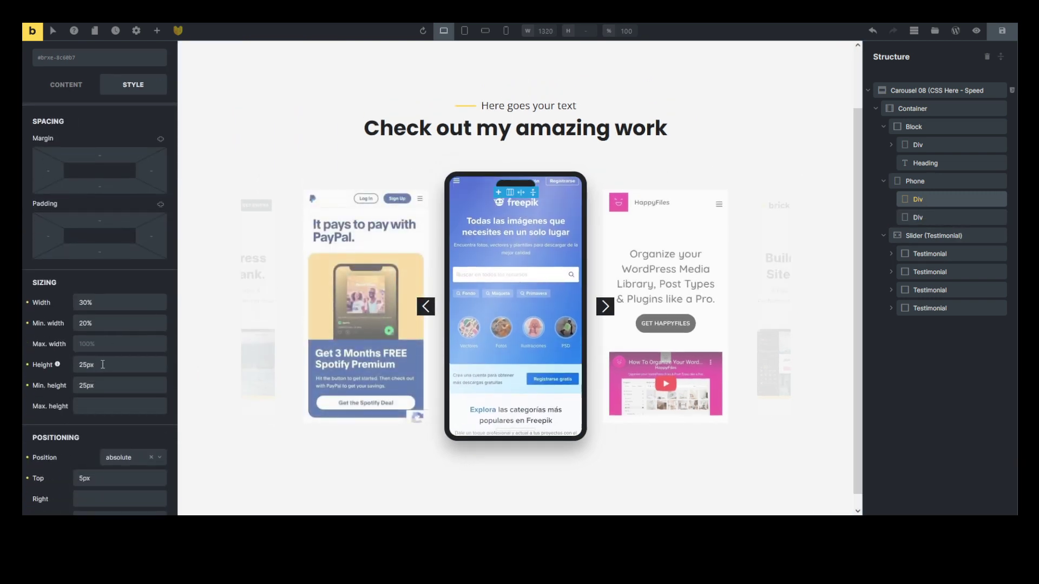
{"action": "double_click", "coordinate": [81, 365]}
{"action": "scroll", "coordinate": [105, 370], "scroll_direction": "down", "scroll_amount": 3}
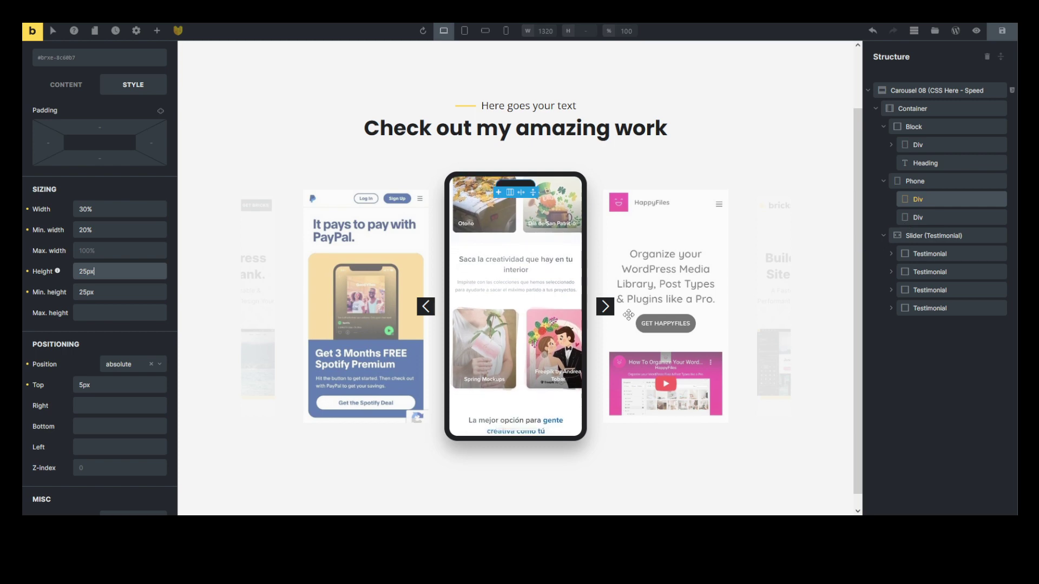
Step: Advance the carousel three slides with the next arrow
{"action": "left_click", "coordinate": [606, 307]}
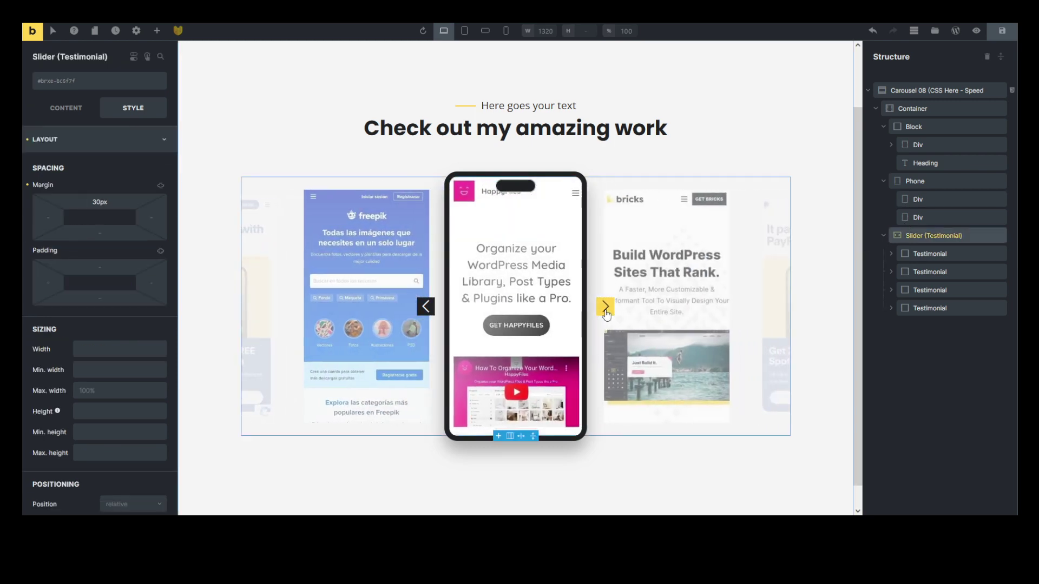
{"action": "left_click", "coordinate": [606, 307]}
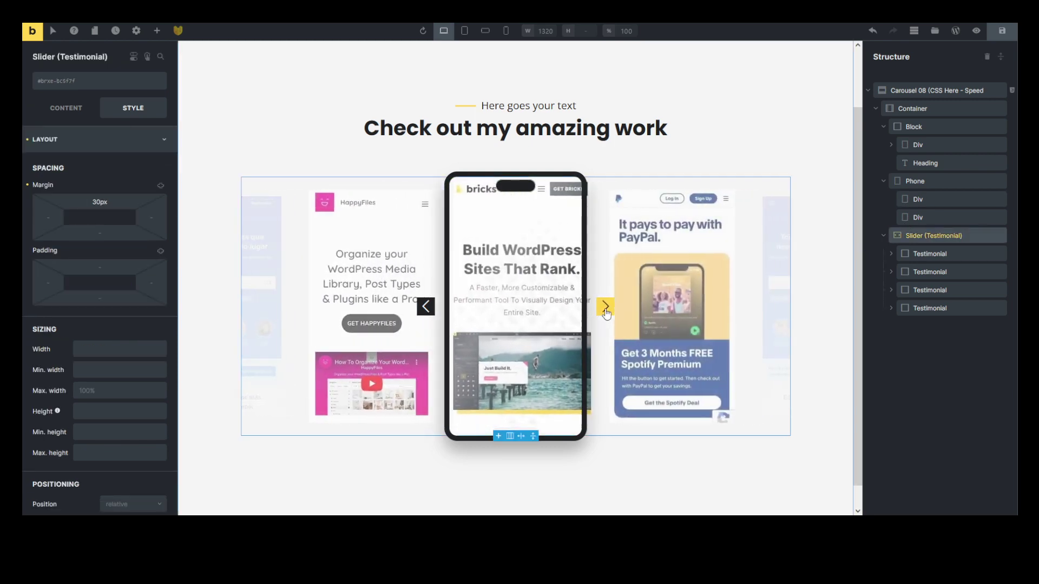
{"action": "left_click", "coordinate": [606, 308]}
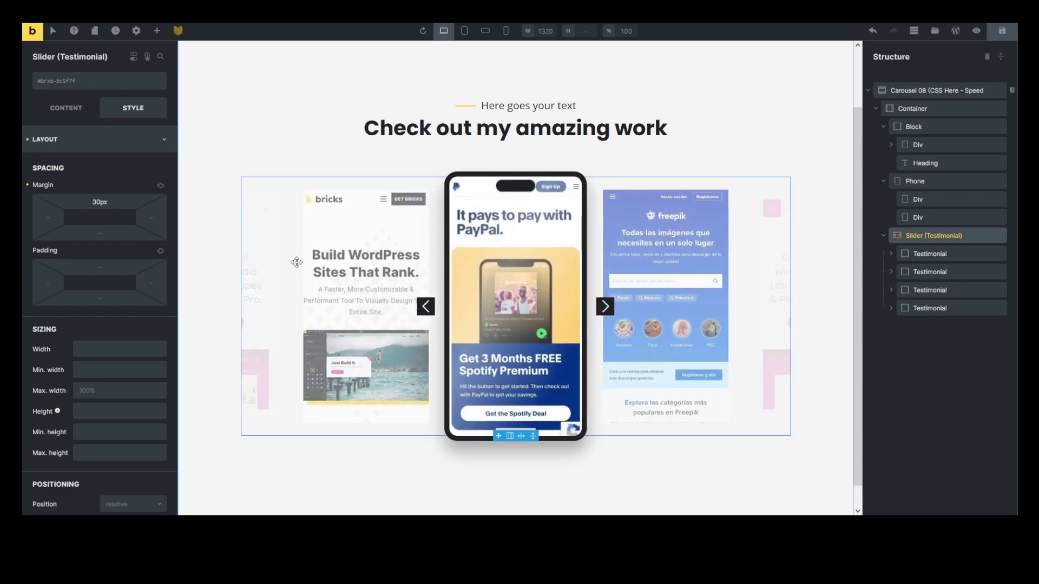
Step: Give the slider's arrows a primary-green background on the :hover state
{"action": "left_click", "coordinate": [60, 108]}
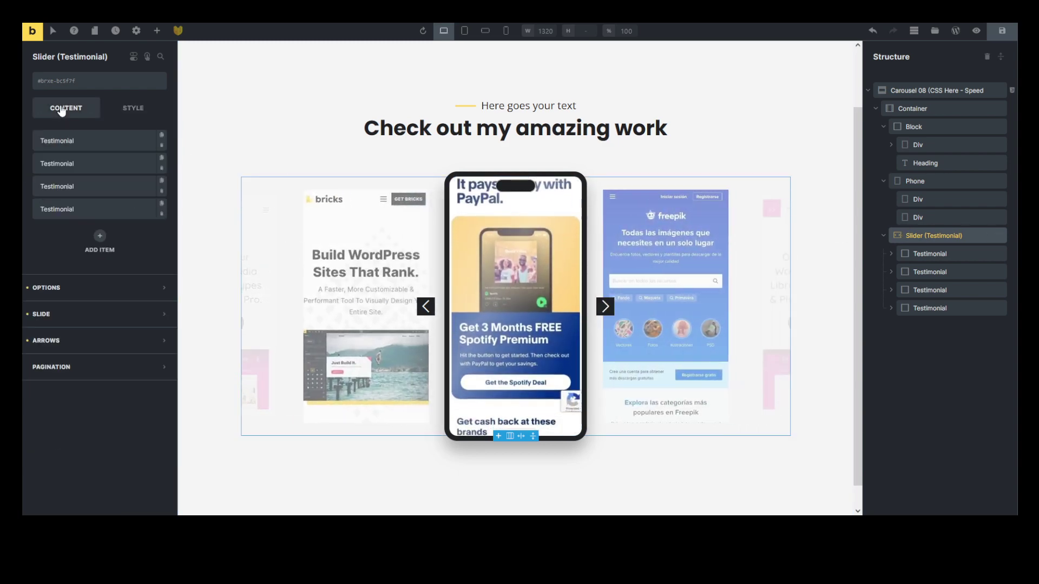
{"action": "left_click", "coordinate": [53, 341]}
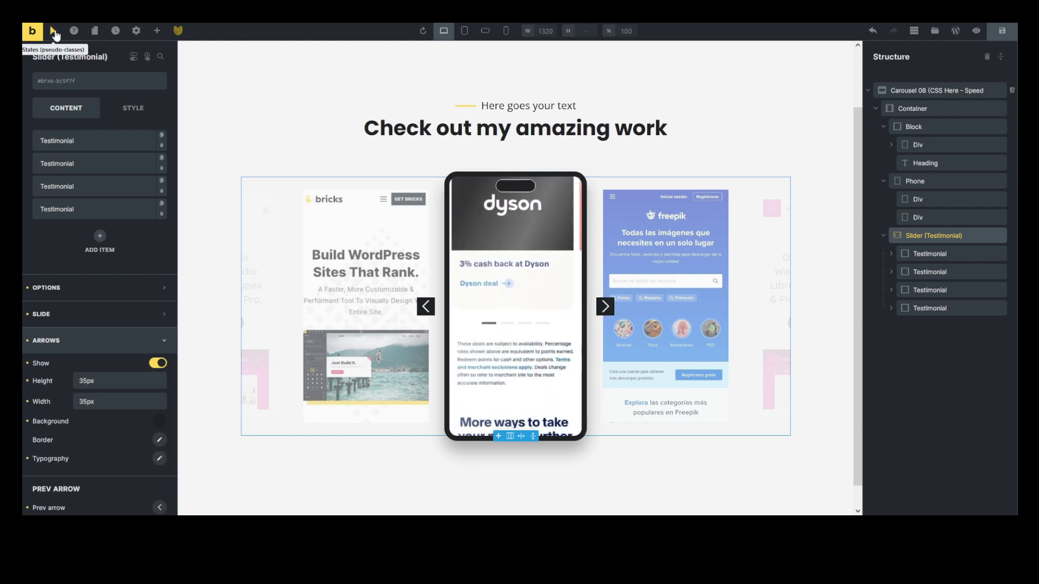
{"action": "left_click", "coordinate": [52, 31]}
{"action": "left_click", "coordinate": [113, 56]}
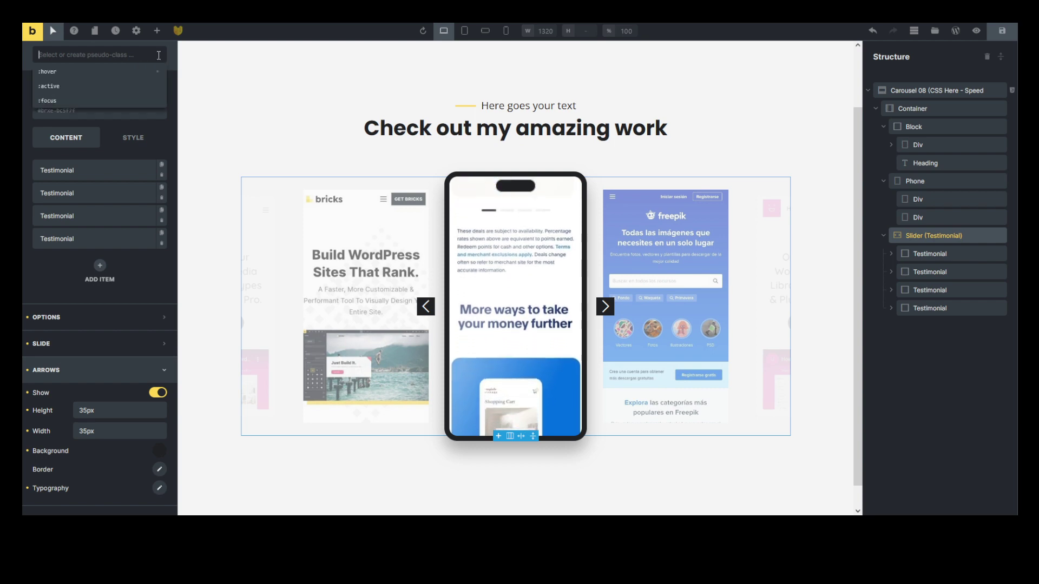
{"action": "left_click", "coordinate": [79, 72]}
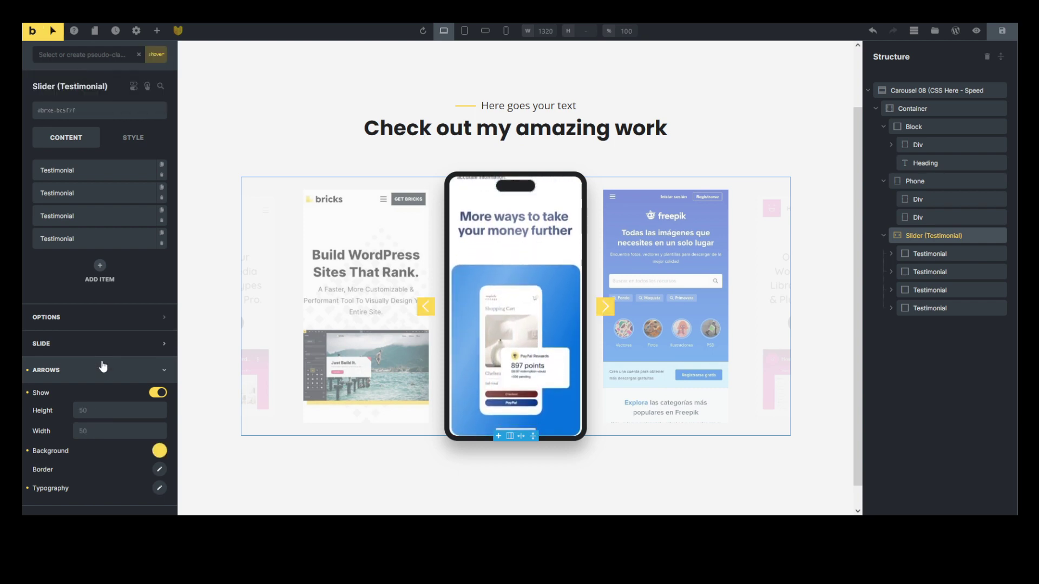
{"action": "scroll", "coordinate": [131, 402], "scroll_direction": "down", "scroll_amount": 3}
{"action": "left_click", "coordinate": [158, 356]}
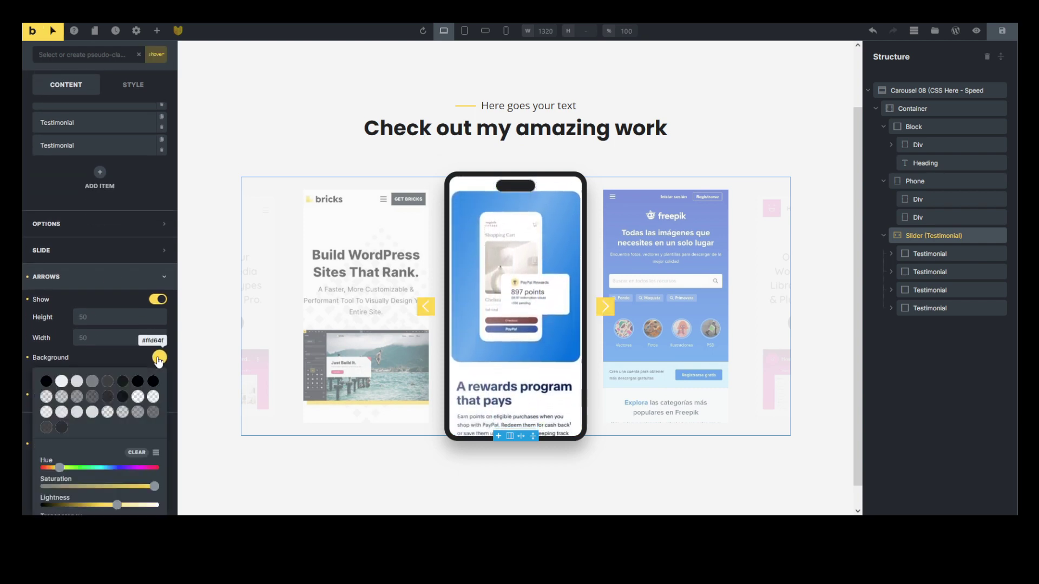
{"action": "left_click", "coordinate": [74, 223]}
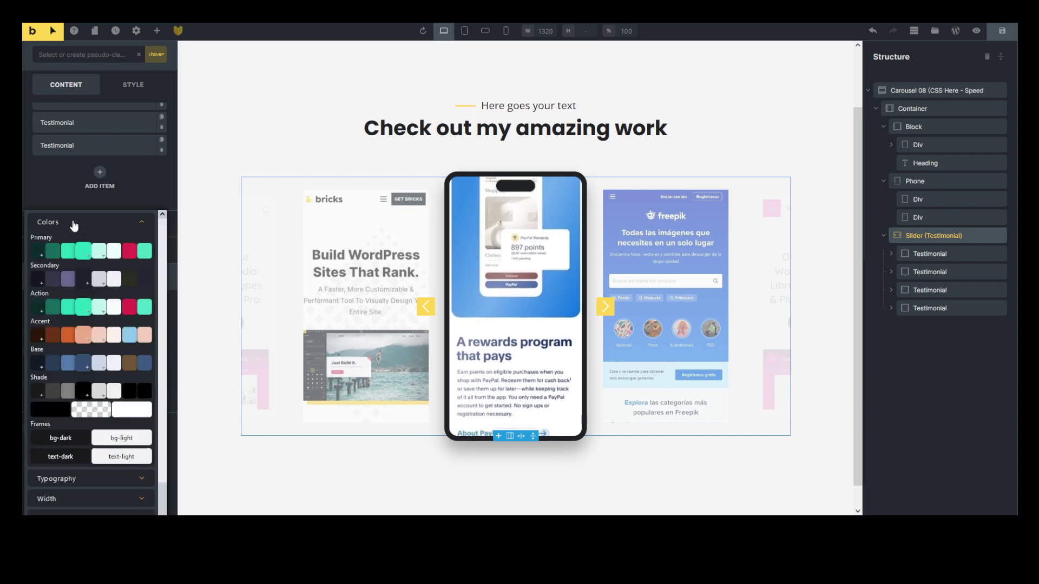
{"action": "left_click", "coordinate": [84, 251]}
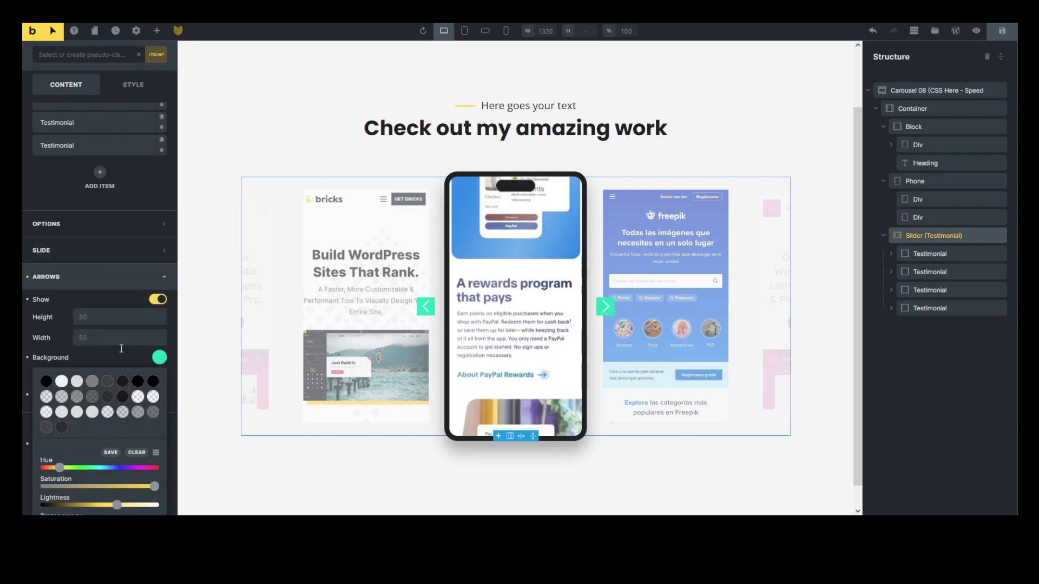
Step: Step the carousel forward four slides to test the styled arrows
{"action": "left_click", "coordinate": [606, 306]}
{"action": "left_click", "coordinate": [606, 306]}
{"action": "left_click", "coordinate": [606, 306]}
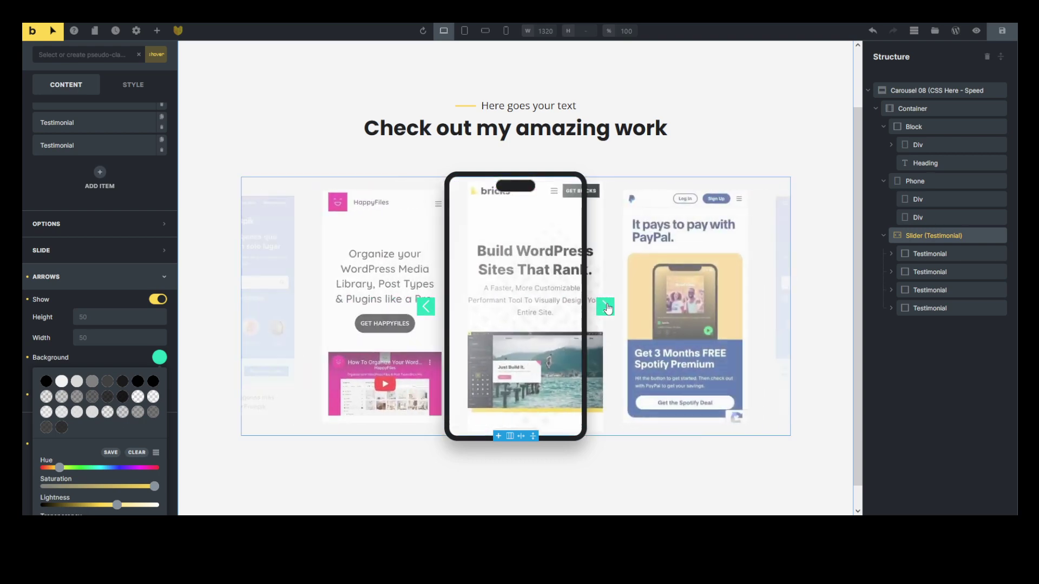
{"action": "left_click", "coordinate": [605, 306]}
Step: Preview the page at tablet portrait, then 477px mobile portrait, and advance the carousel
{"action": "left_click", "coordinate": [465, 31]}
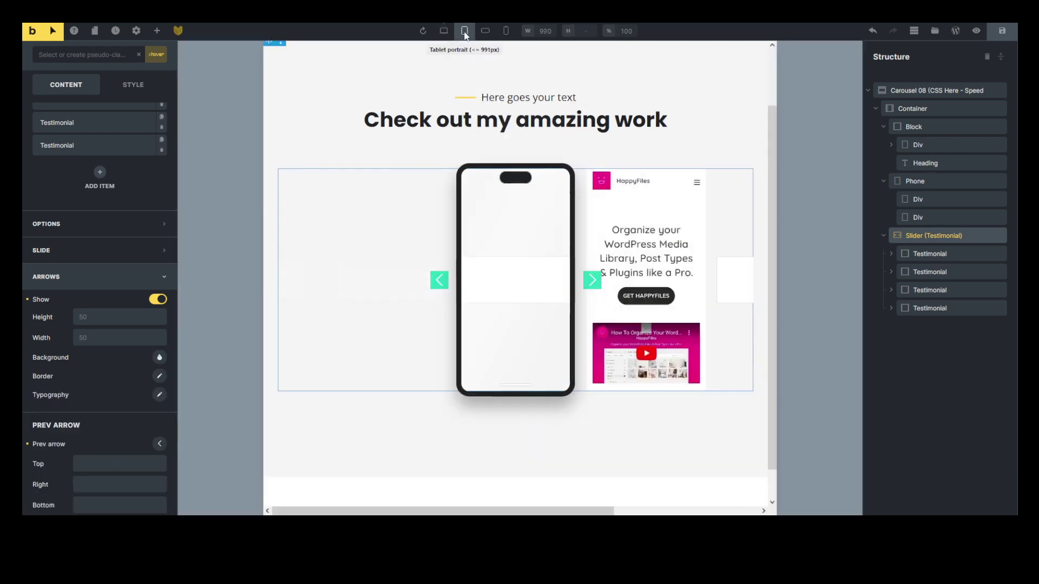
{"action": "left_click", "coordinate": [499, 33]}
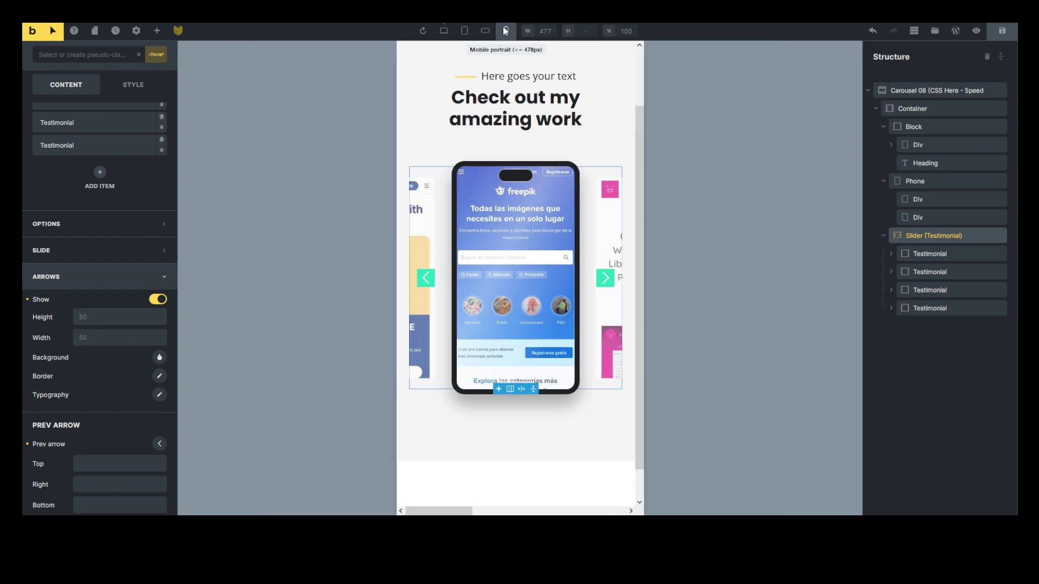
{"action": "left_click", "coordinate": [609, 336]}
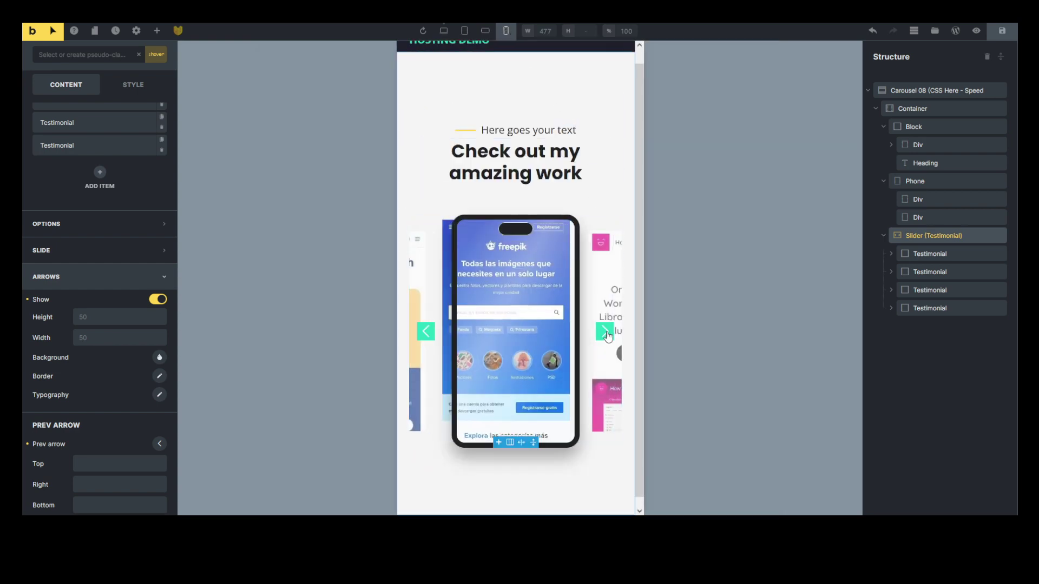
{"action": "left_click", "coordinate": [608, 336]}
Step: Advance the carousel further, then show the phone's notch Div style settings
{"action": "left_click", "coordinate": [608, 335]}
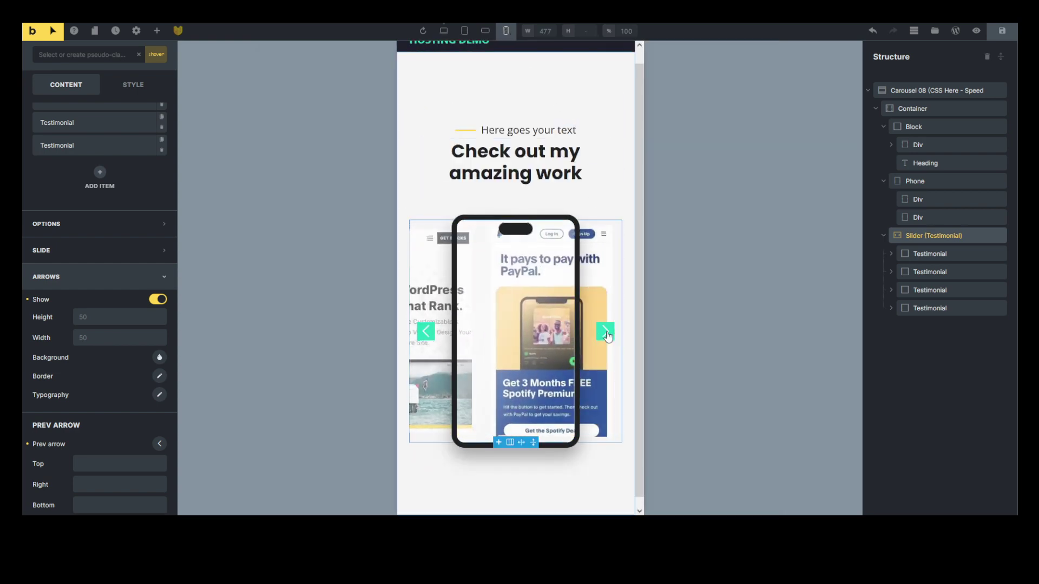
{"action": "left_click", "coordinate": [607, 333]}
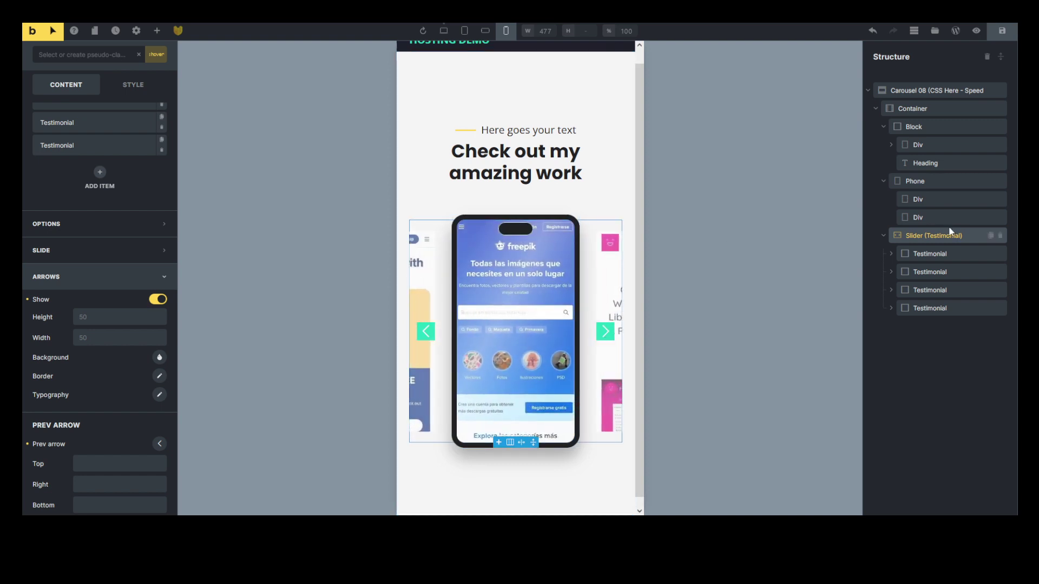
{"action": "left_click", "coordinate": [932, 201]}
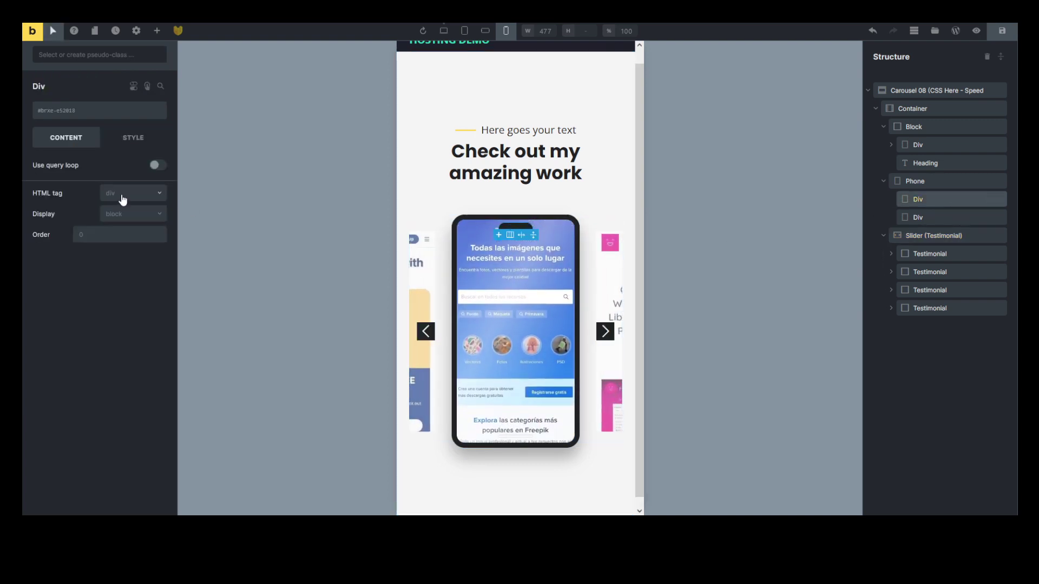
{"action": "left_click", "coordinate": [134, 145]}
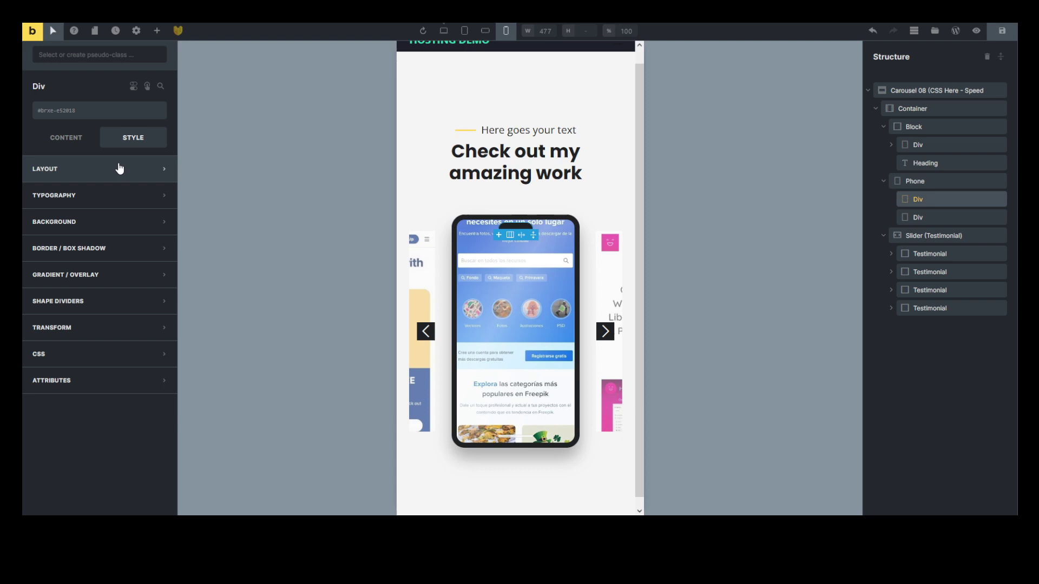
Step: In Layout > Sizing give the notch Div Height 10px and Min. height 15, then collapse Layout
{"action": "left_click", "coordinate": [83, 171]}
{"action": "scroll", "coordinate": [84, 362], "scroll_direction": "down", "scroll_amount": 2}
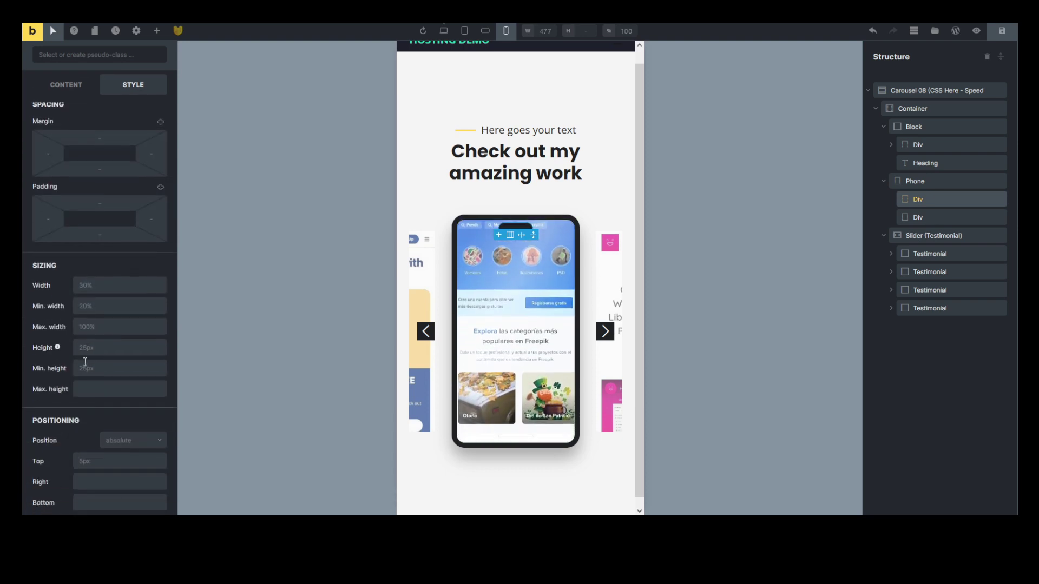
{"action": "left_click", "coordinate": [91, 349]}
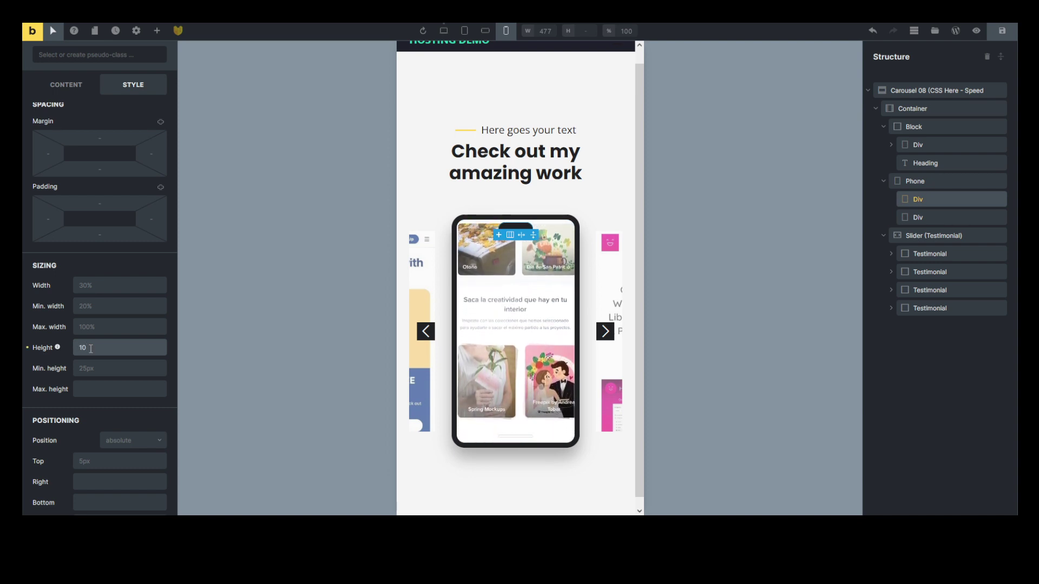
{"action": "left_click", "coordinate": [91, 370]}
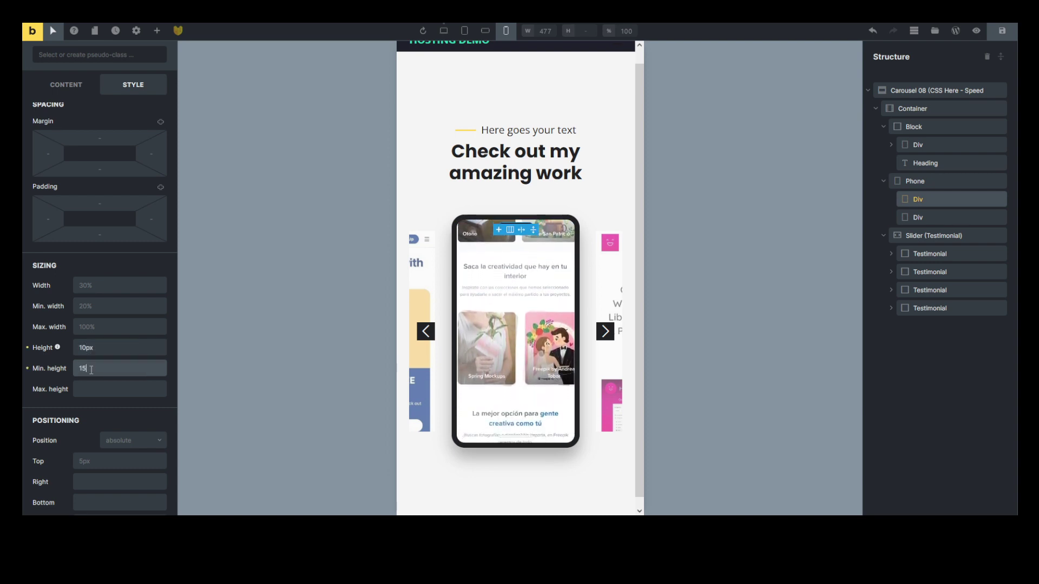
{"action": "left_click", "coordinate": [529, 253]}
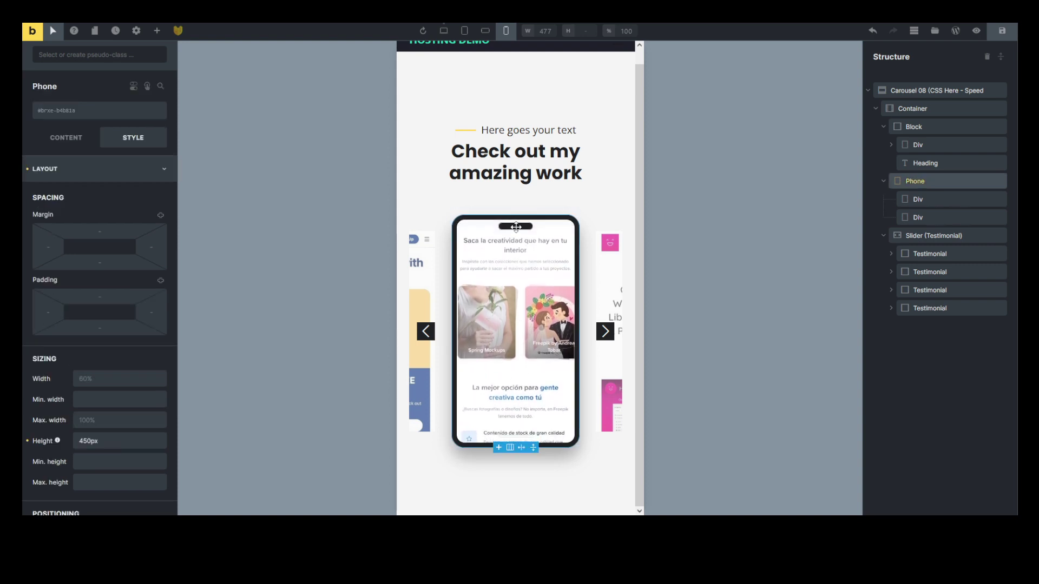
{"action": "left_click", "coordinate": [521, 226]}
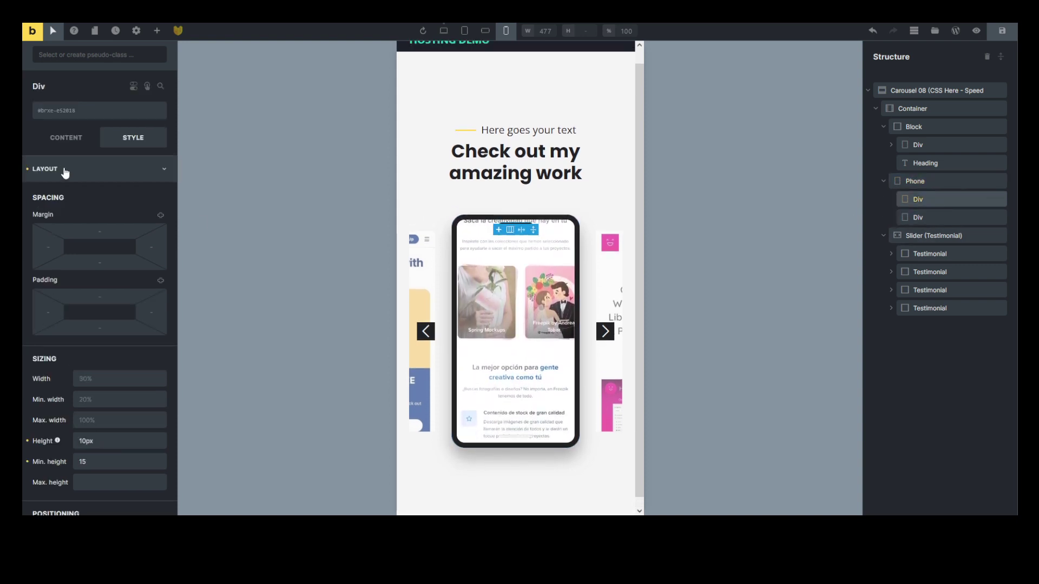
{"action": "left_click", "coordinate": [64, 170]}
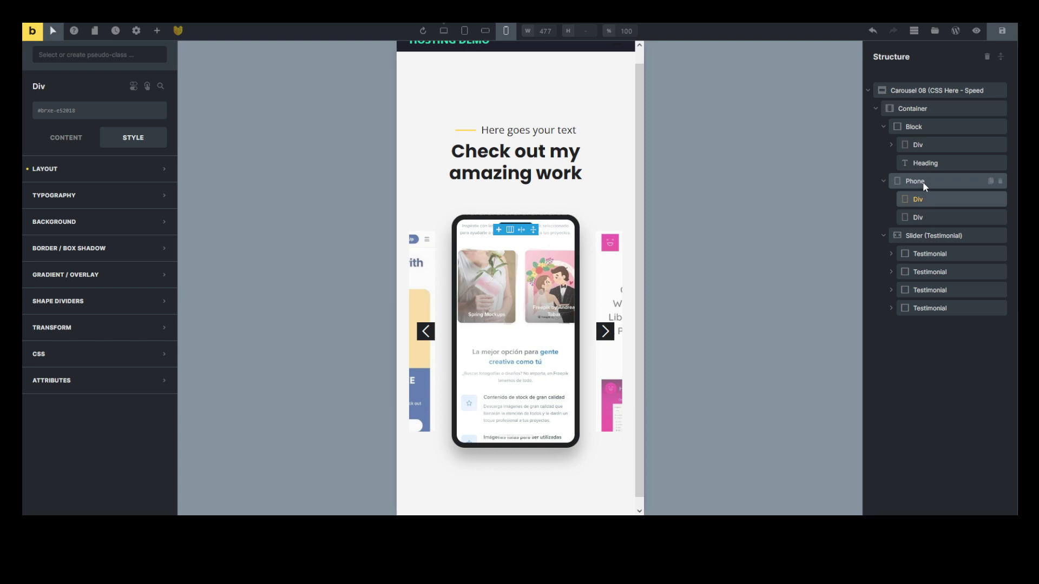
{"action": "left_click", "coordinate": [444, 32]}
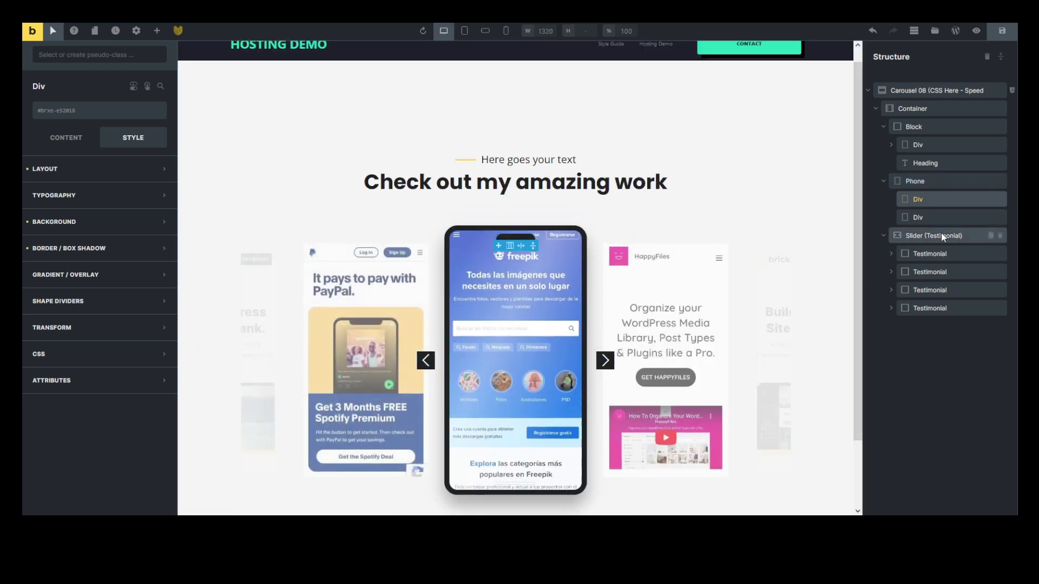
{"action": "left_click", "coordinate": [901, 254]}
{"action": "left_click", "coordinate": [904, 276]}
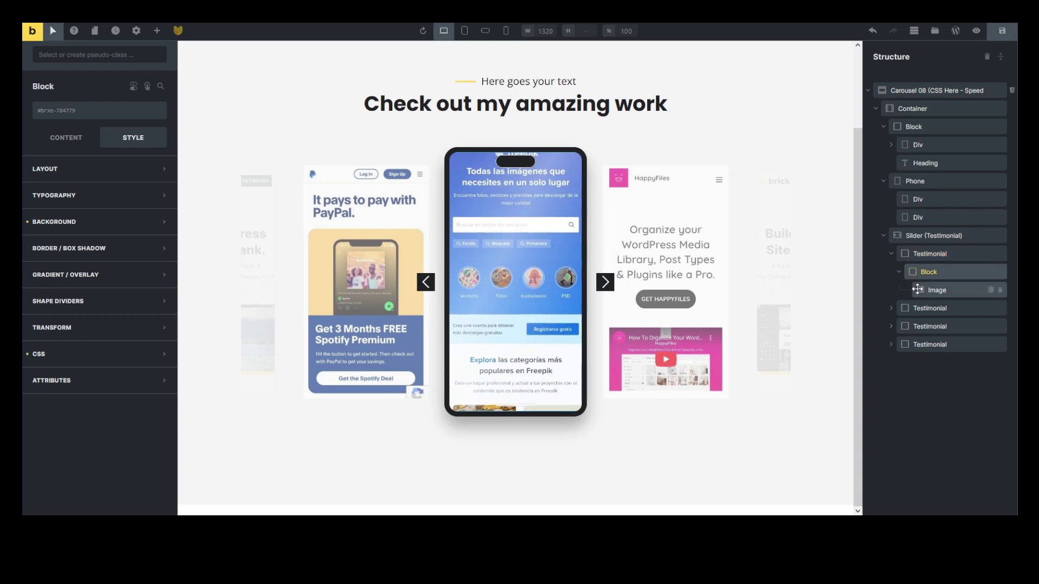
{"action": "left_click", "coordinate": [937, 290]}
{"action": "left_click", "coordinate": [75, 137]}
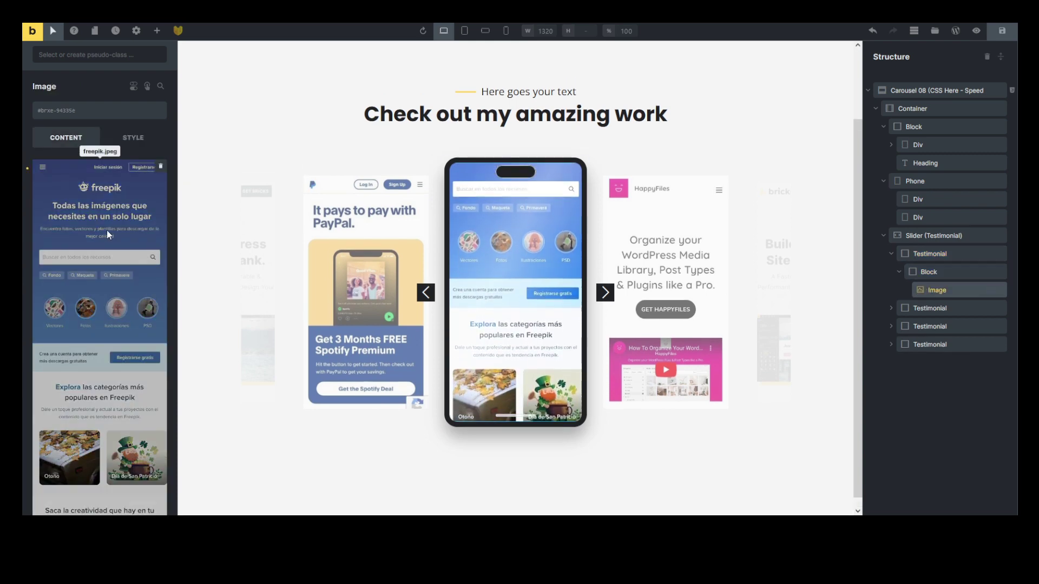
{"action": "scroll", "coordinate": [115, 374], "scroll_direction": "up", "scroll_amount": 3}
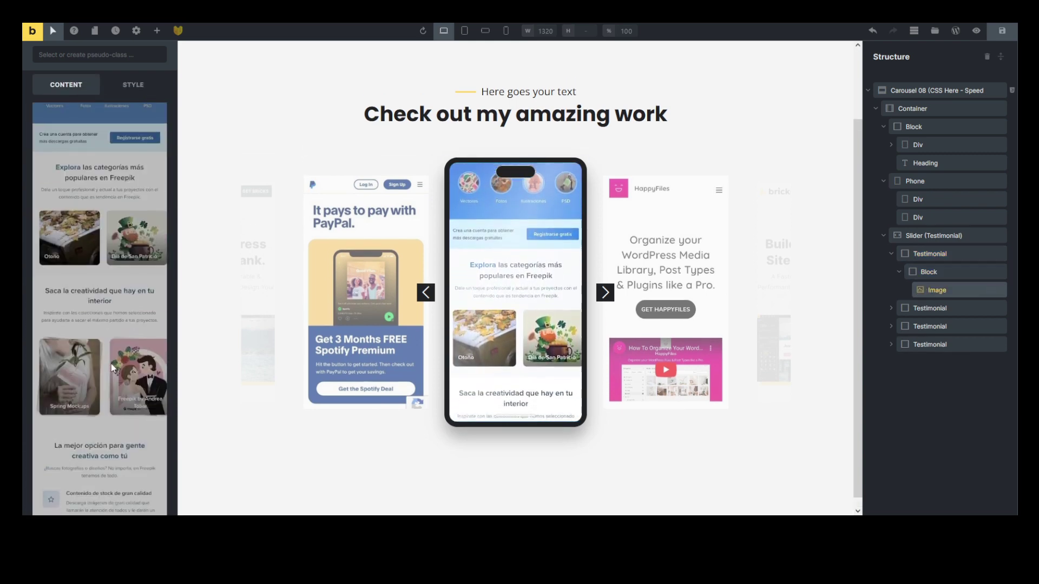
{"action": "left_click", "coordinate": [928, 272]}
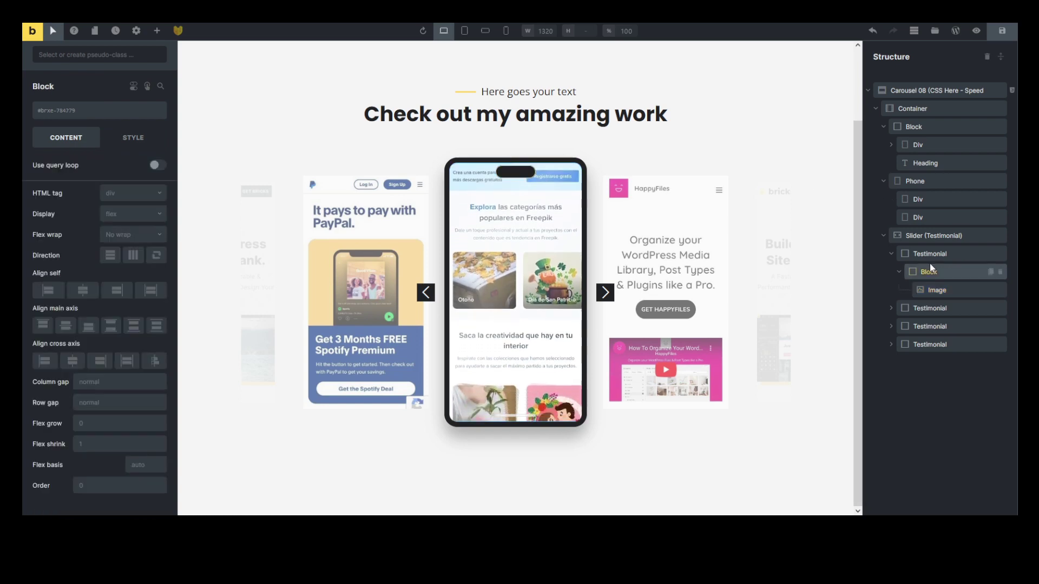
{"action": "left_click", "coordinate": [923, 253]}
{"action": "left_click", "coordinate": [921, 235]}
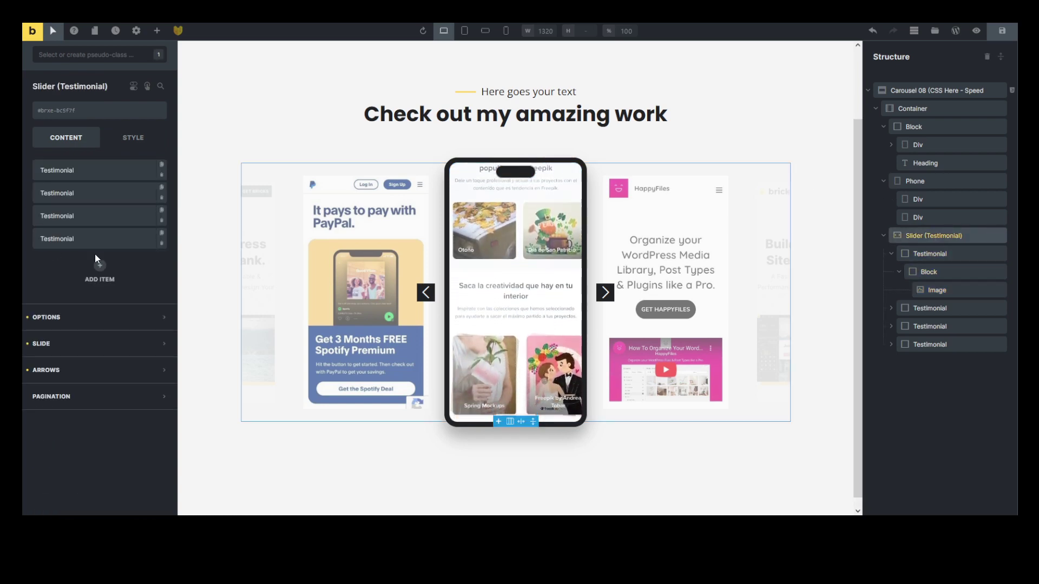
Step: Remove the Poppins font family from the 'Check out my amazing work' heading's typography
{"action": "left_click", "coordinate": [687, 92]}
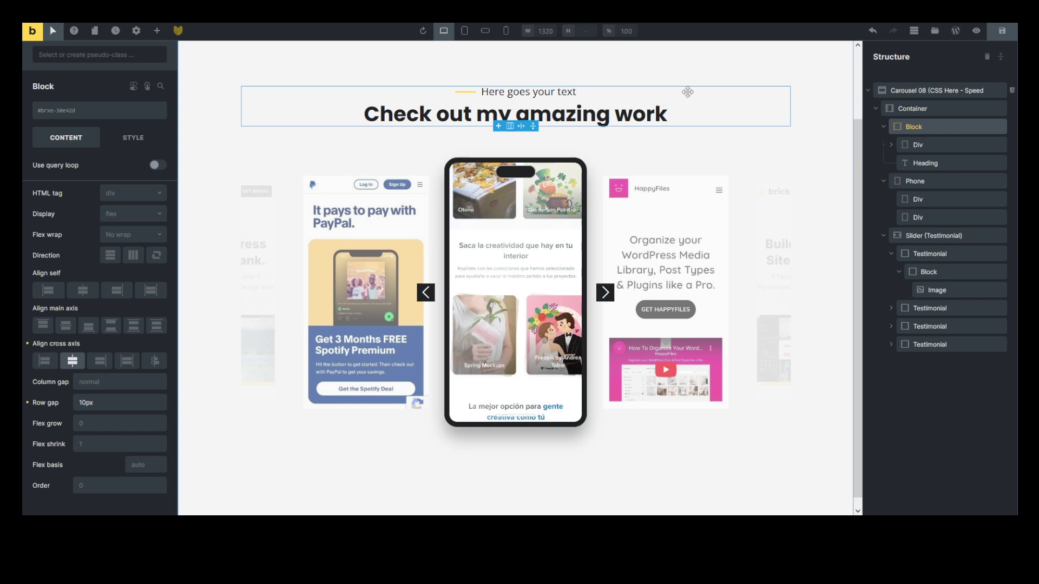
{"action": "left_click", "coordinate": [604, 112]}
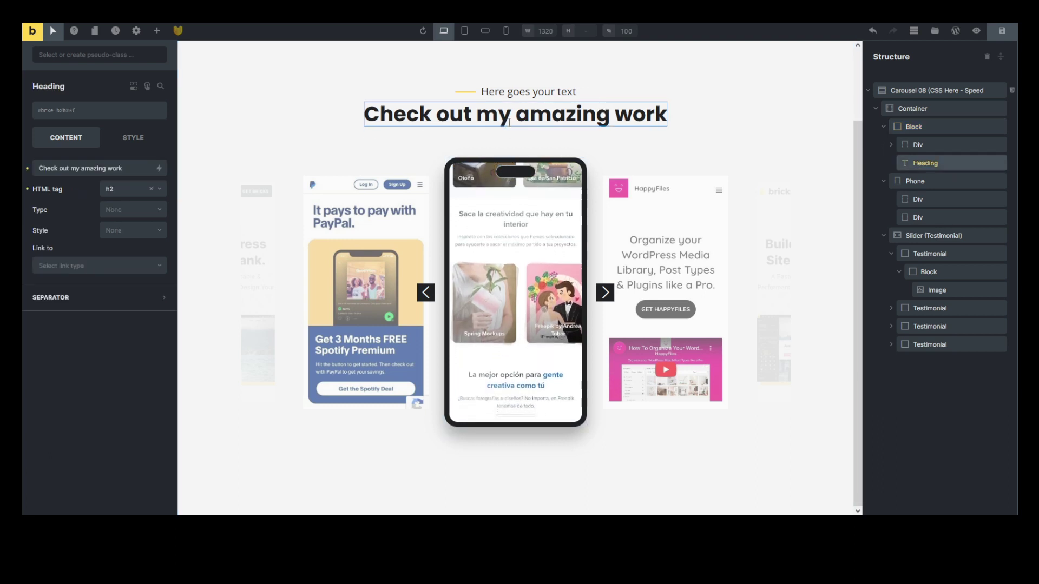
{"action": "left_click", "coordinate": [131, 140]}
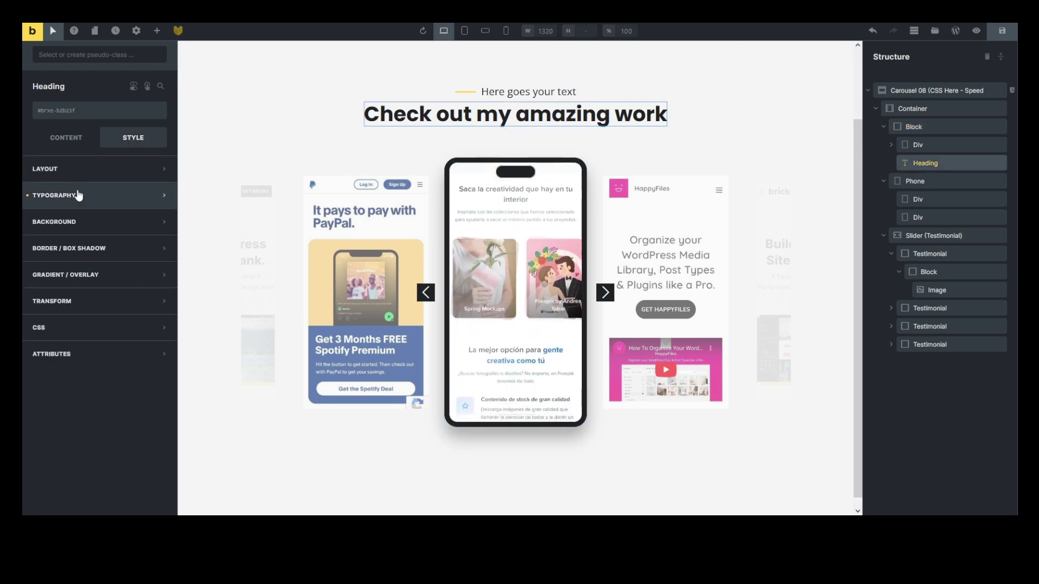
{"action": "left_click", "coordinate": [76, 195]}
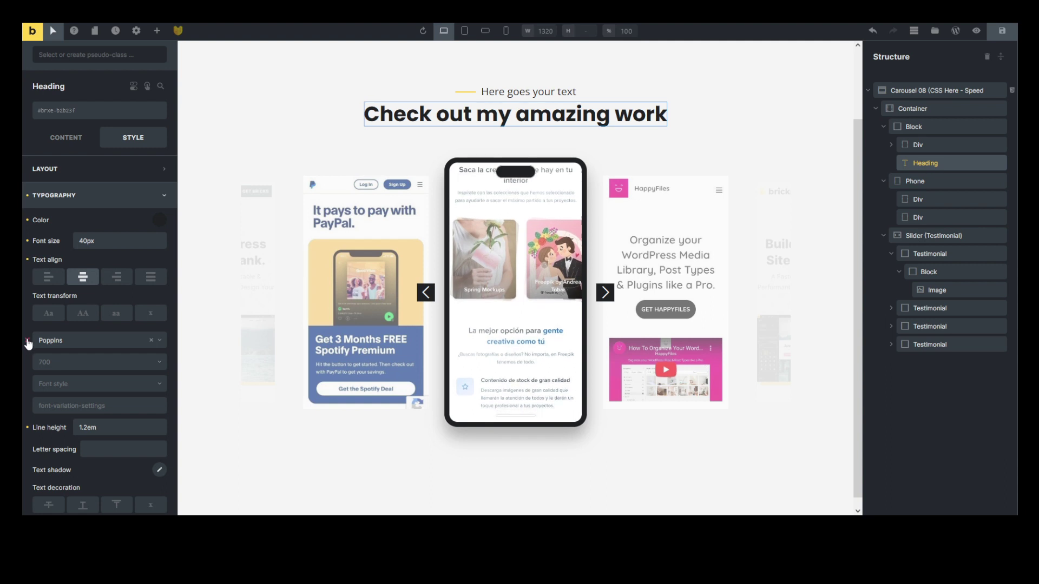
{"action": "left_click", "coordinate": [27, 340]}
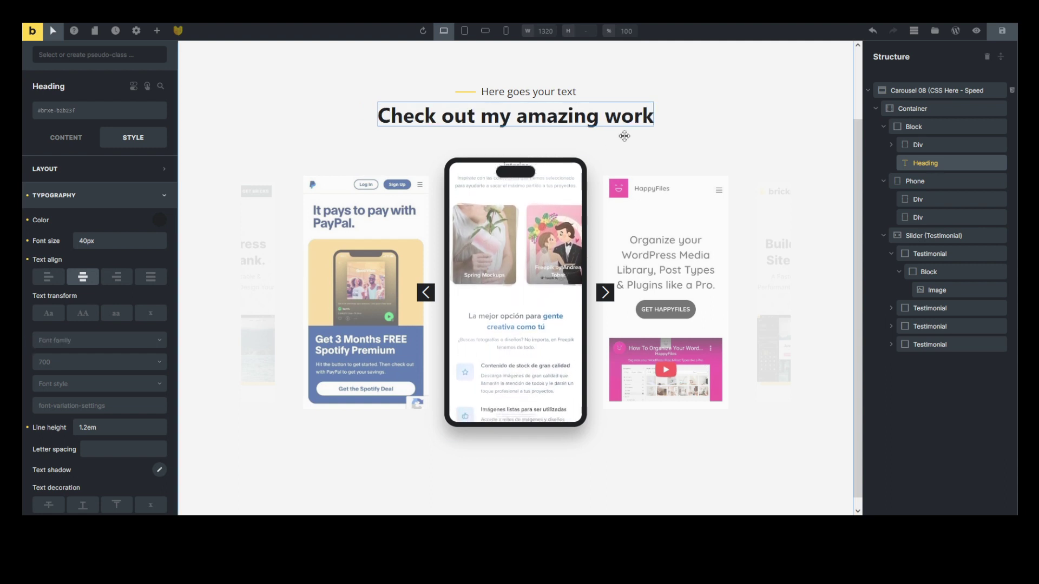
Step: Clear the Open Sans font from the 'Here goes your text' line
{"action": "left_click", "coordinate": [490, 90]}
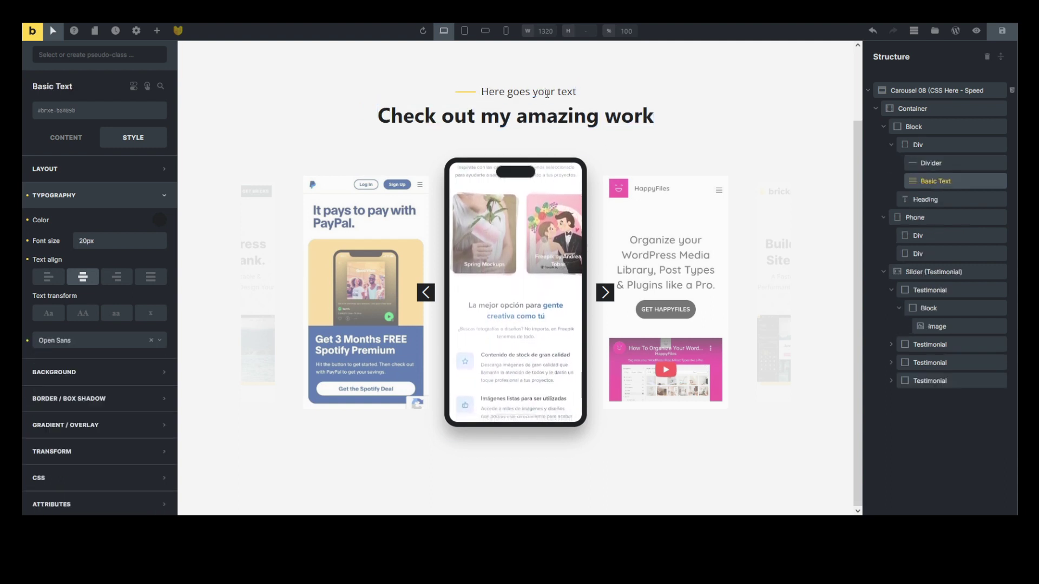
{"action": "left_click", "coordinate": [28, 341]}
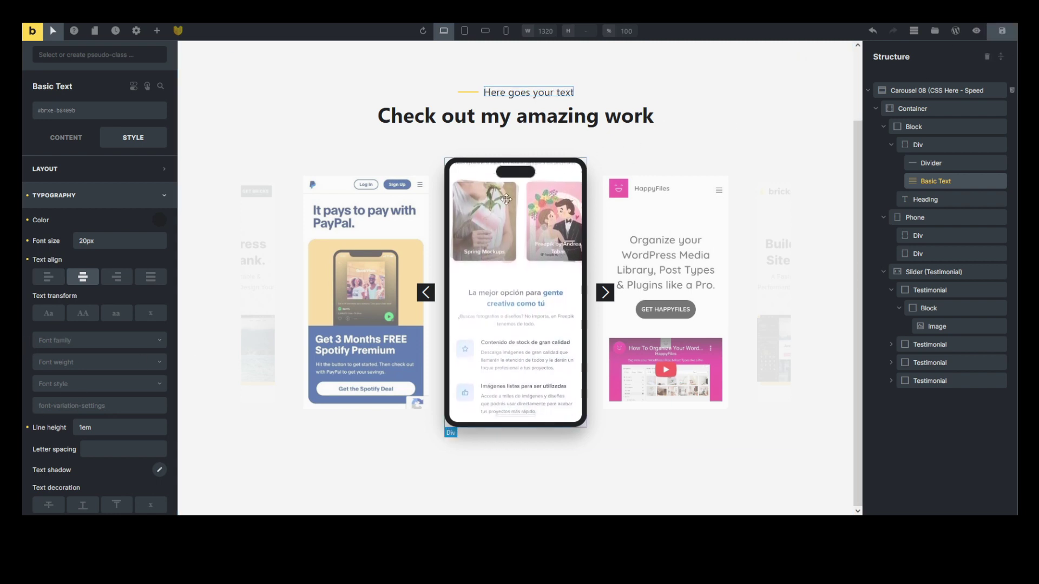
{"action": "left_click", "coordinate": [448, 428]}
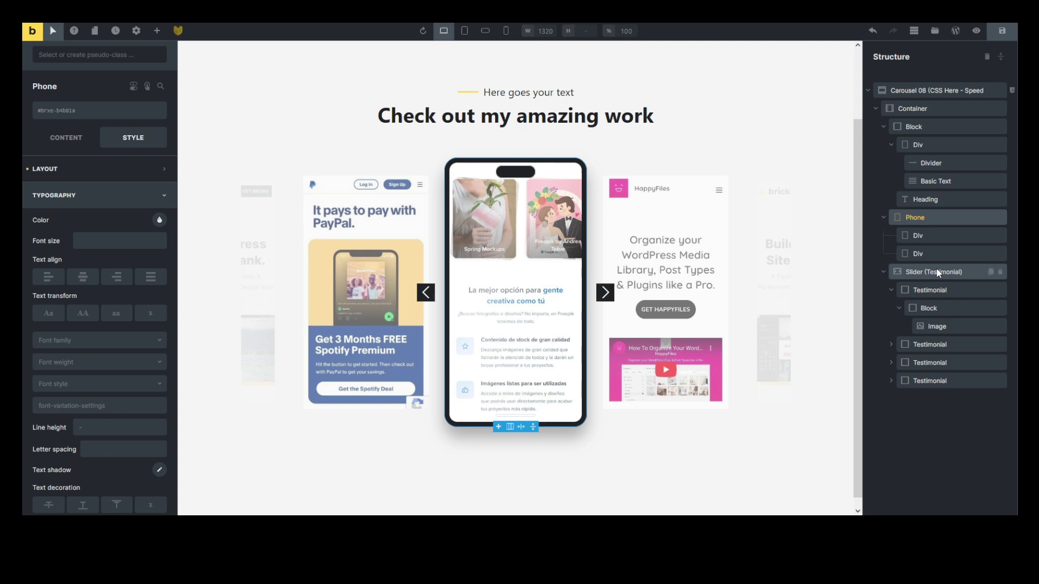
Step: Select the testimonial slider so the phone carousel advances to the HappyFiles slide
{"action": "left_click", "coordinate": [605, 293]}
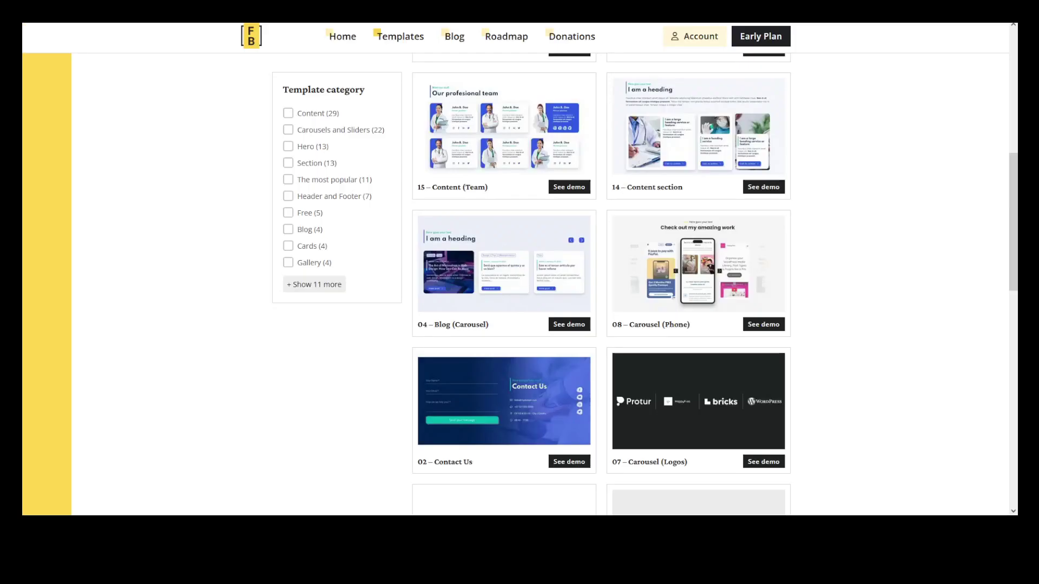
{"action": "scroll", "coordinate": [167, 128], "scroll_direction": "up", "scroll_amount": 5}
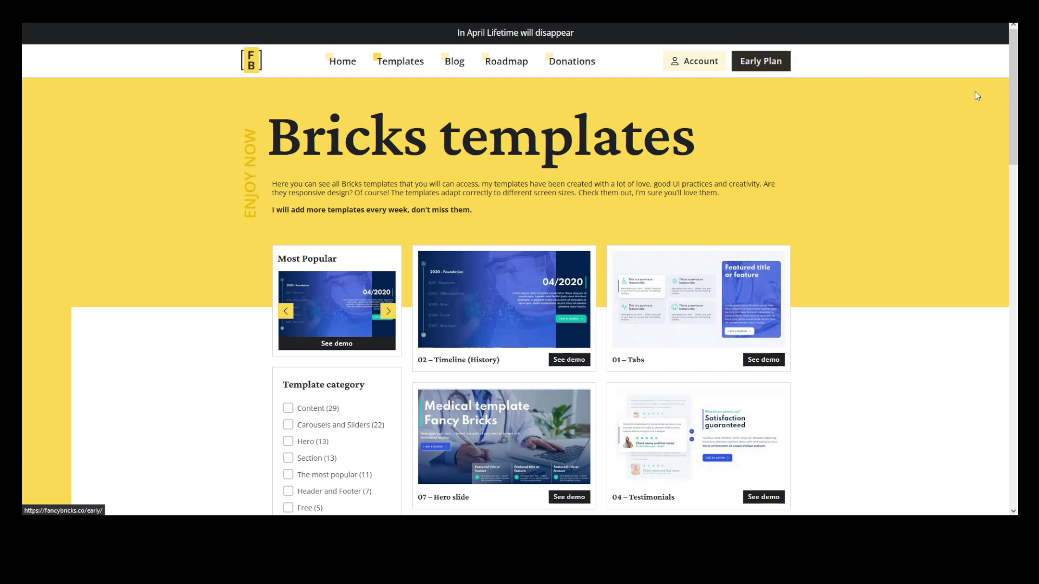
{"action": "scroll", "coordinate": [861, 116], "scroll_direction": "down", "scroll_amount": 7}
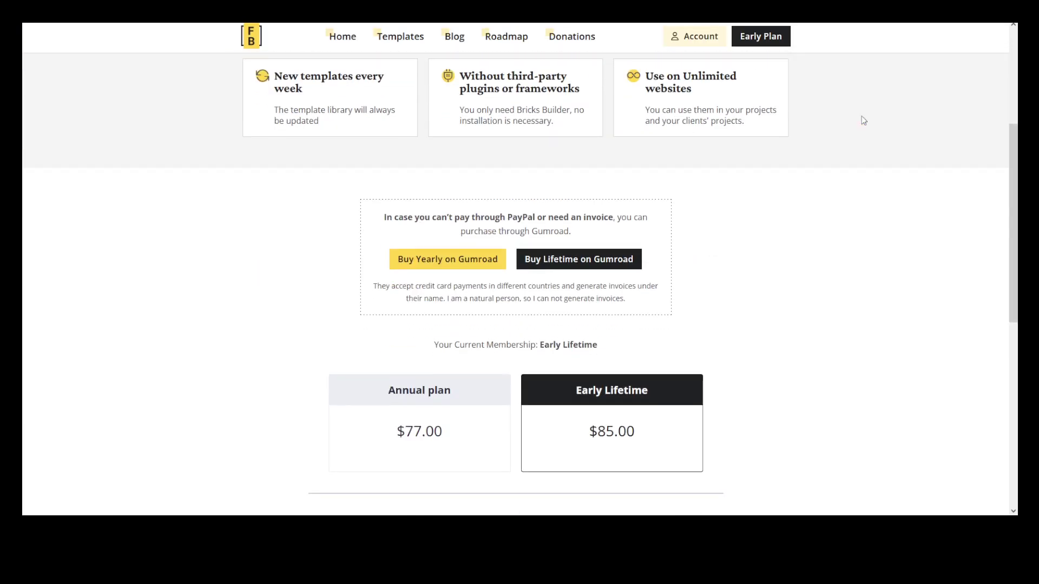
{"action": "left_click_drag", "start_coordinate": [647, 287], "coordinate": [592, 289]}
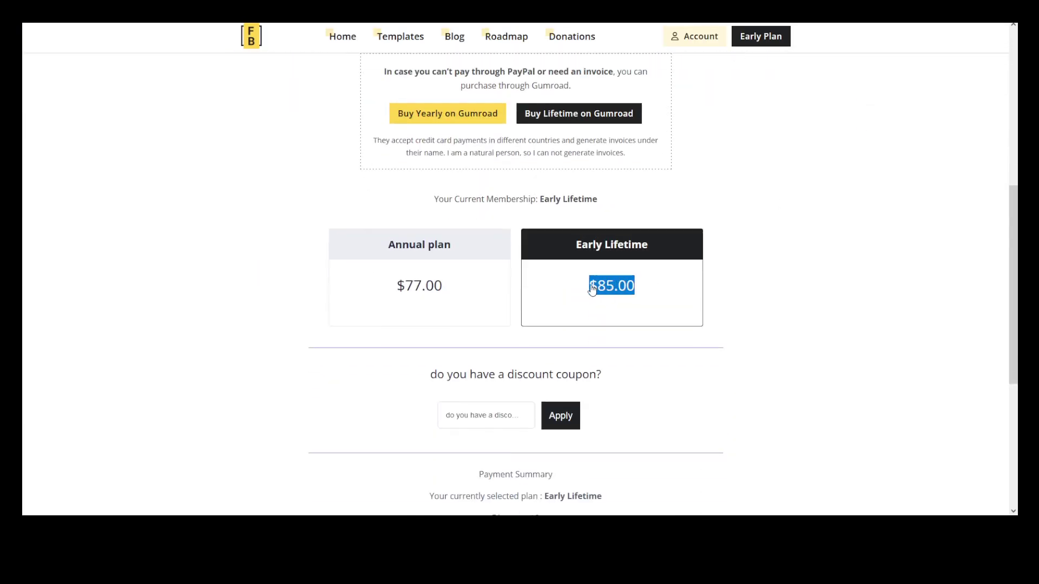
{"action": "left_click", "coordinate": [791, 293]}
{"action": "scroll", "coordinate": [721, 278], "scroll_direction": "up", "scroll_amount": 6}
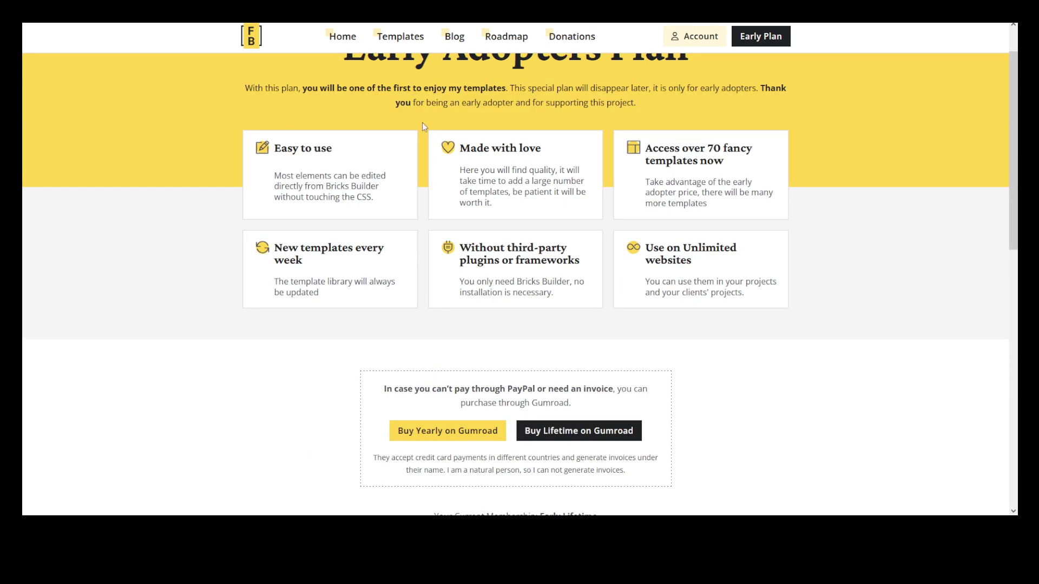
{"action": "scroll", "coordinate": [422, 122], "scroll_direction": "up", "scroll_amount": 2}
{"action": "left_click", "coordinate": [393, 65]}
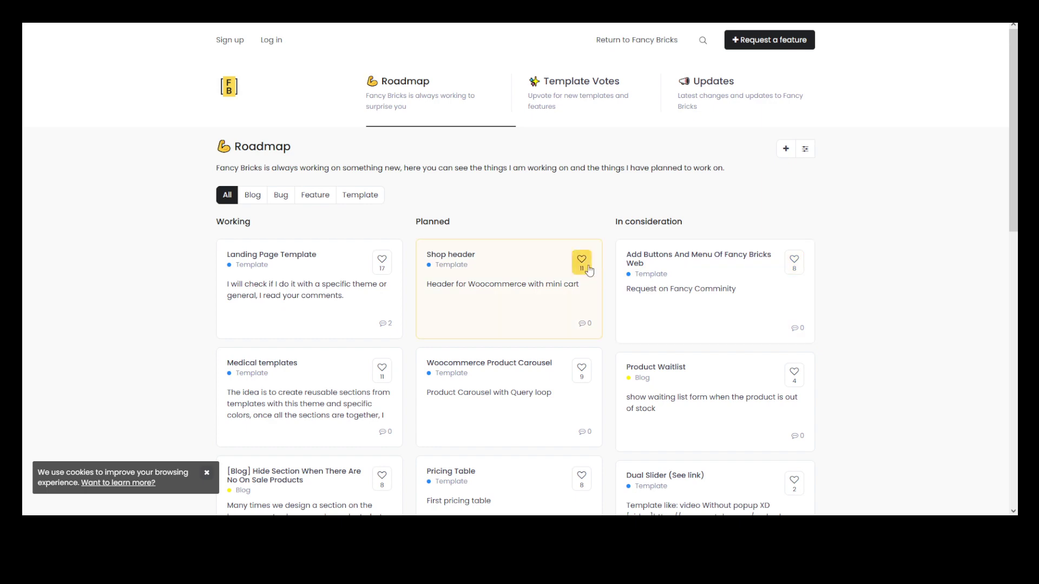
Step: Scroll through the Roadmap's Working, Planned and In consideration cards
{"action": "scroll", "coordinate": [609, 279], "scroll_direction": "down", "scroll_amount": 2}
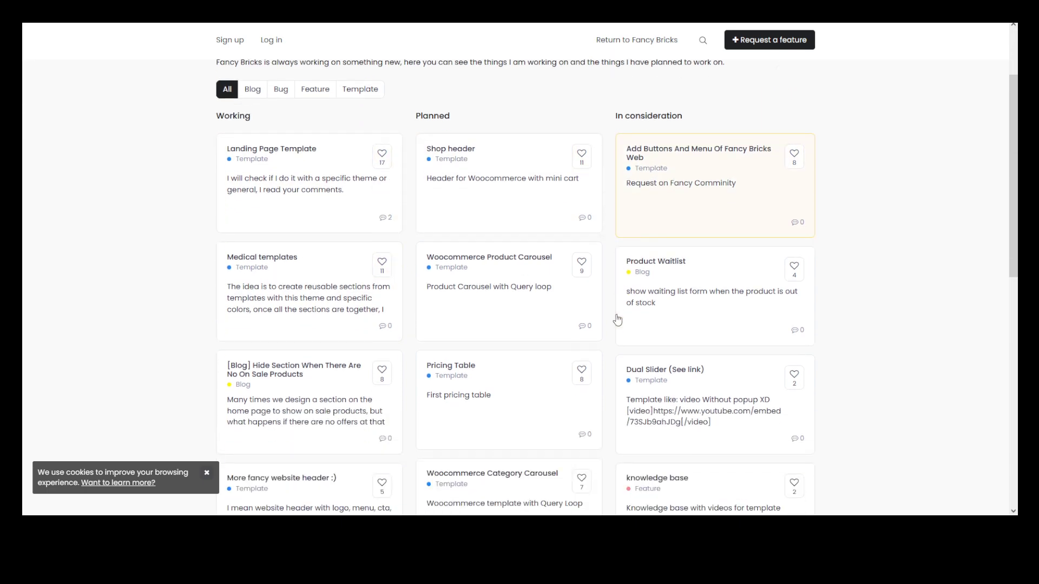
{"action": "scroll", "coordinate": [611, 328], "scroll_direction": "up", "scroll_amount": 2}
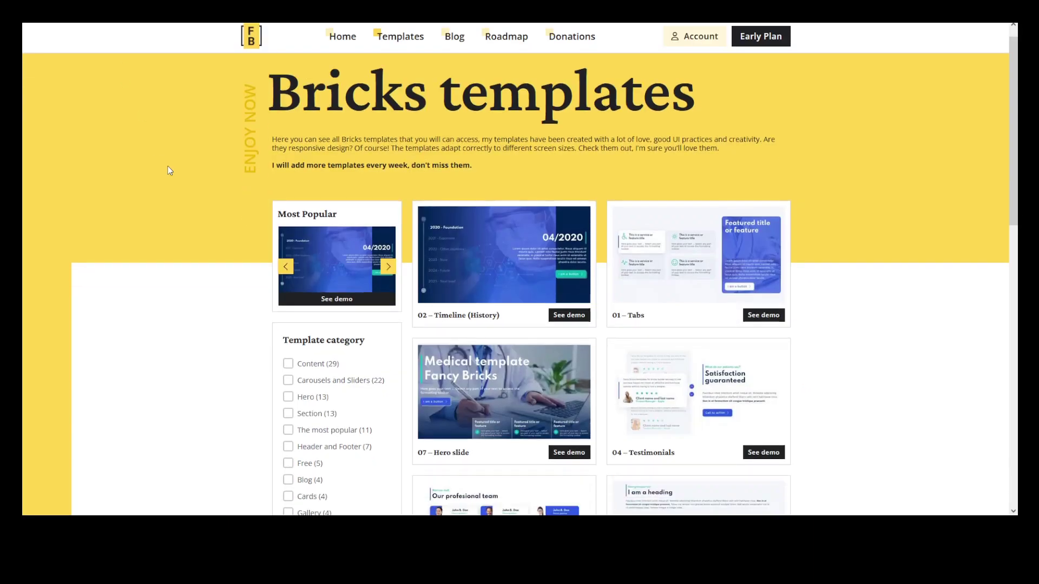
Step: Scroll down the Bricks templates grid past cards like 06 – Slider and 10 – Hero Gallery
{"action": "scroll", "coordinate": [169, 172], "scroll_direction": "down", "scroll_amount": 5}
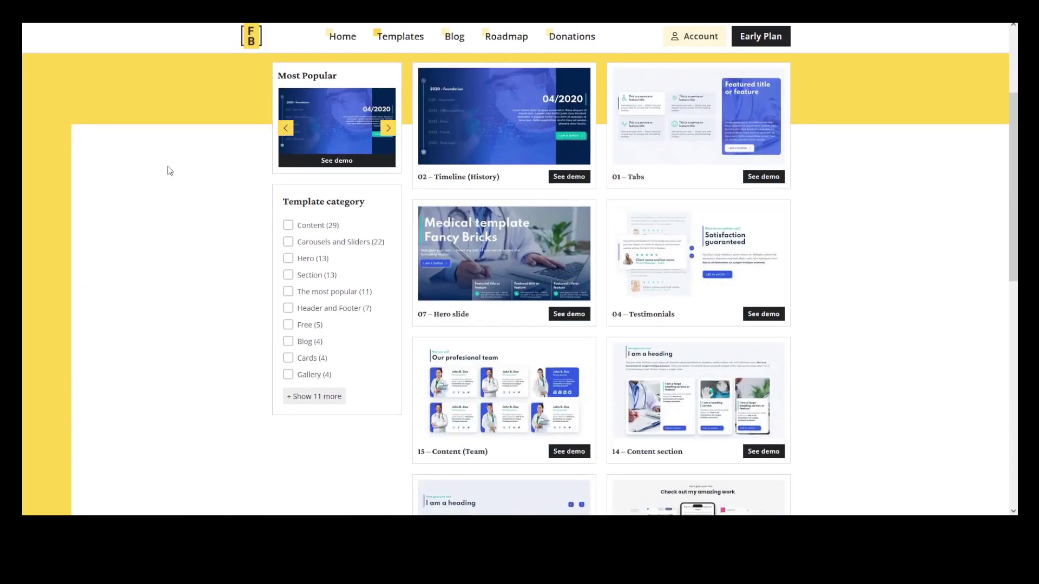
{"action": "scroll", "coordinate": [169, 172], "scroll_direction": "down", "scroll_amount": 10}
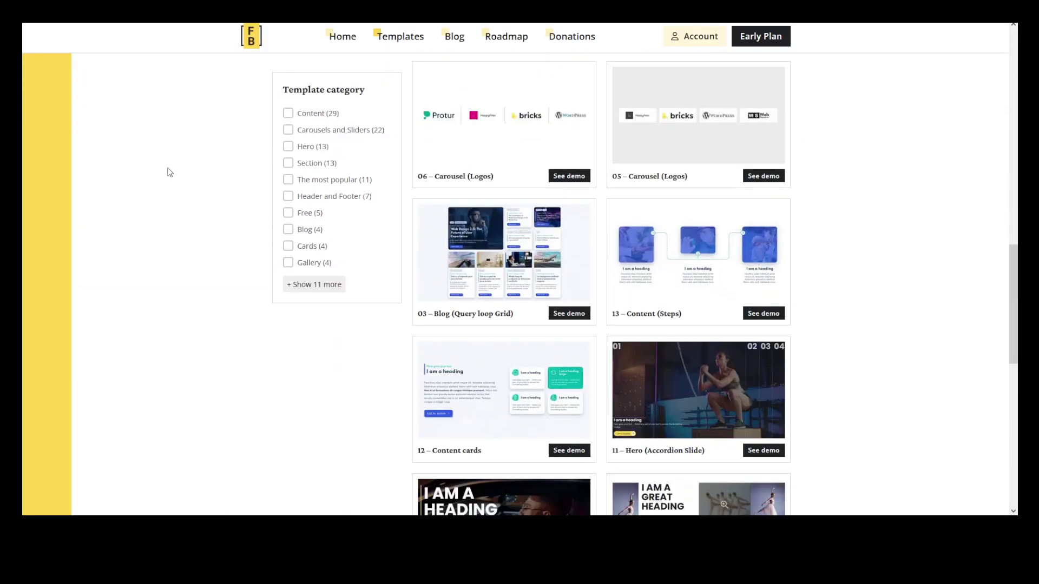
{"action": "scroll", "coordinate": [170, 172], "scroll_direction": "down", "scroll_amount": 3}
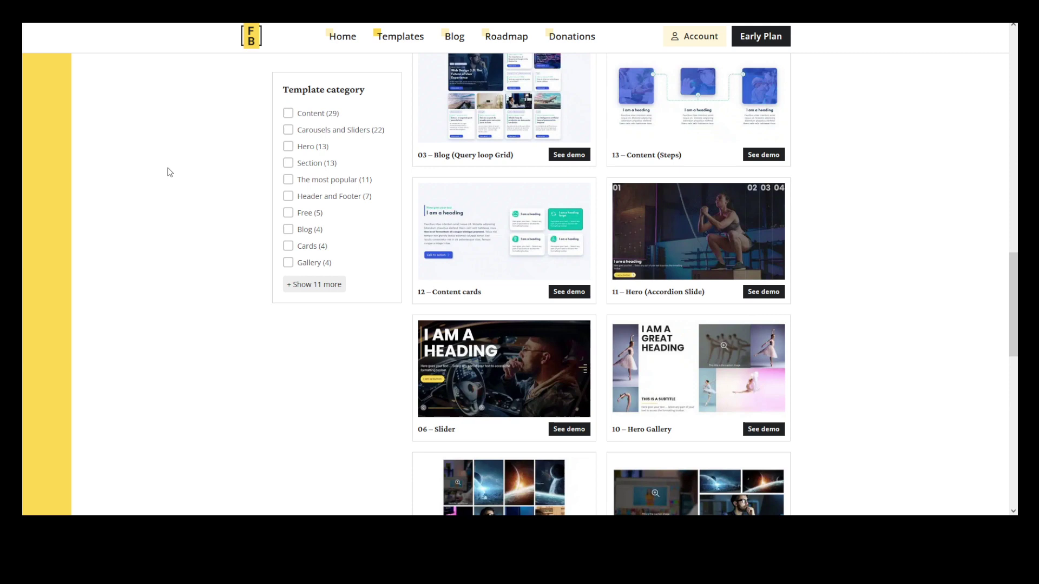